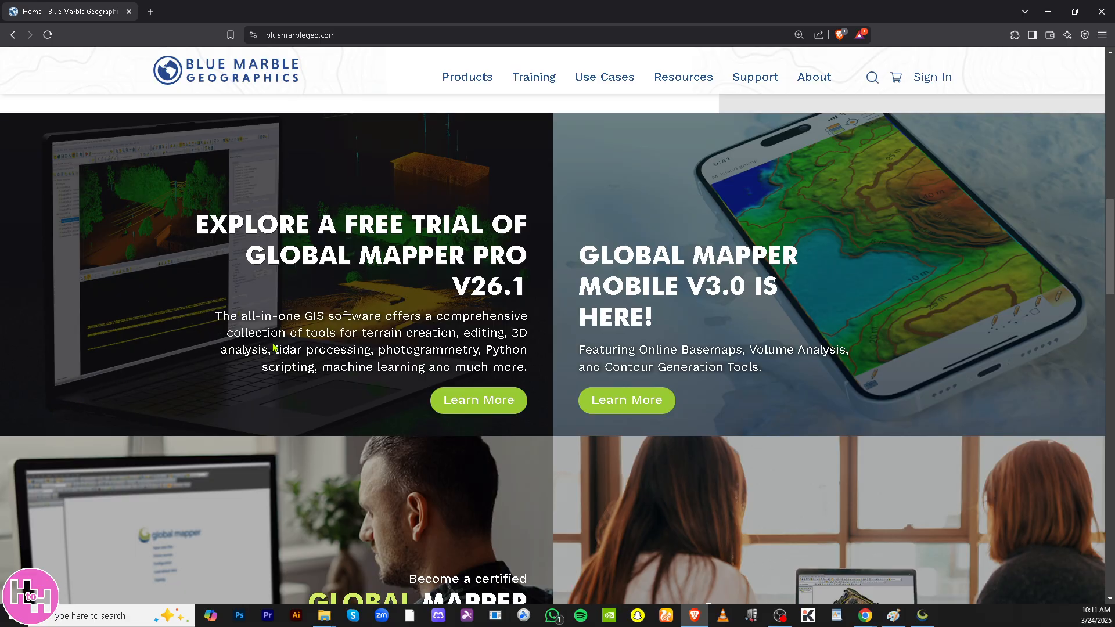
# Go to the trial download for Global Mapper Pro version 26.1 on the Blue Marble Geographics website
pyautogui.press('F11')
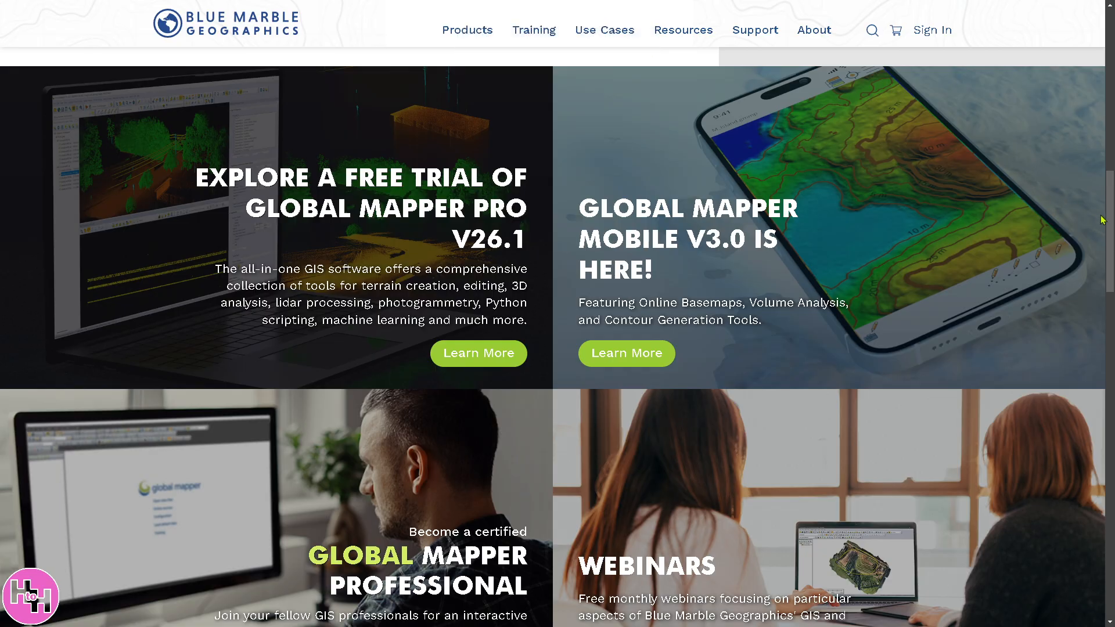
pyautogui.moveTo(1109, 227); pyautogui.dragTo(1110, 69)
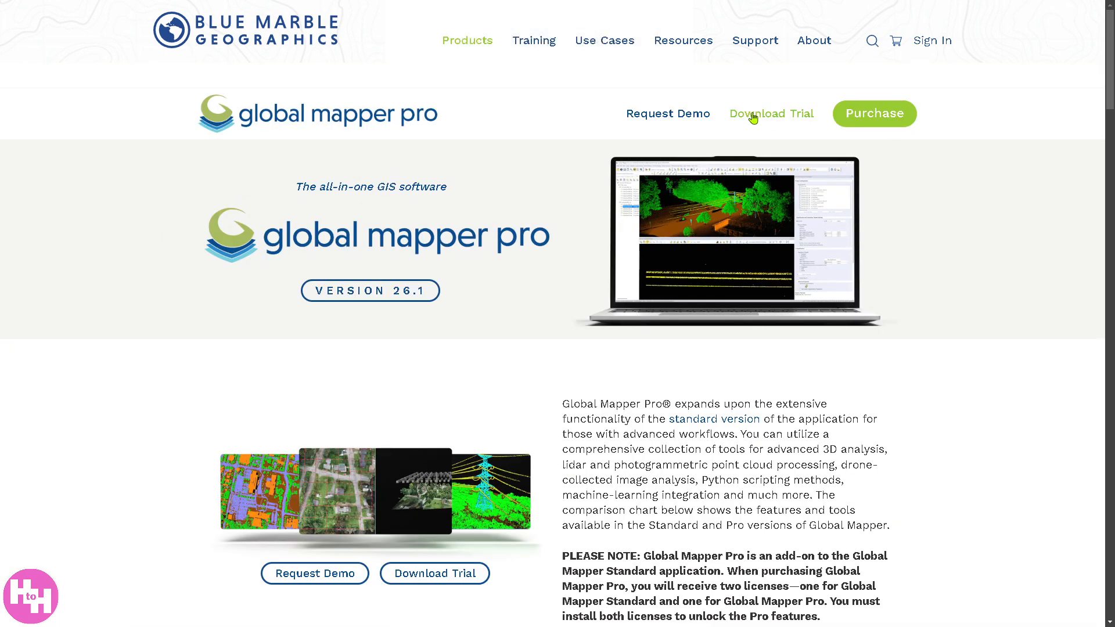
pyautogui.click(753, 116)
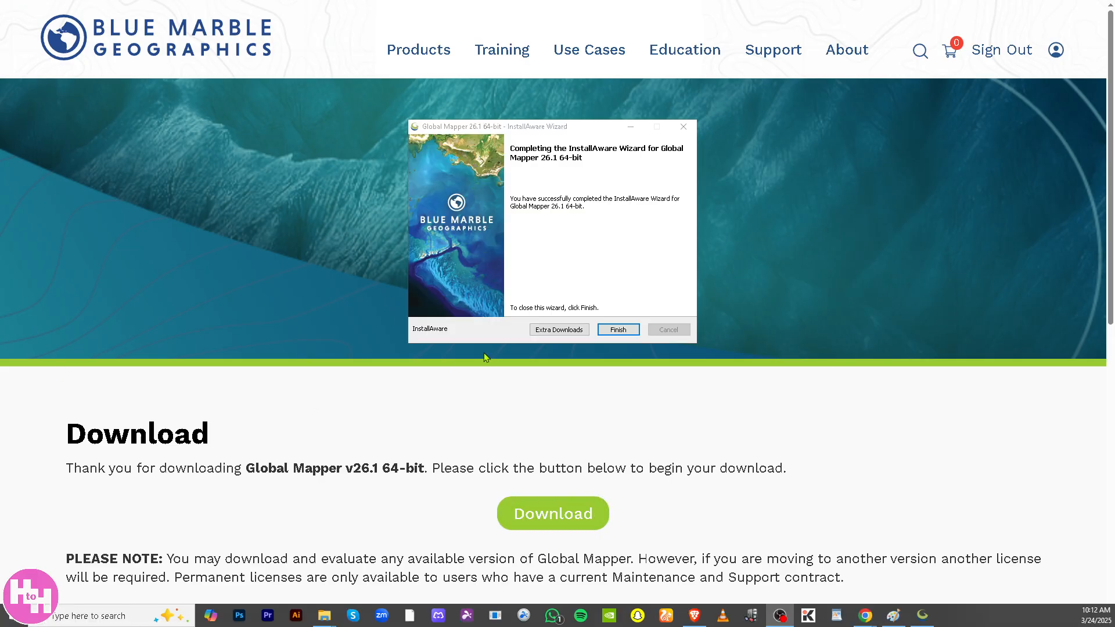
# Finish the Global Mapper 26.1 64-bit installation wizard and dismiss the registration dialog without entering an account
pyautogui.click(605, 260)
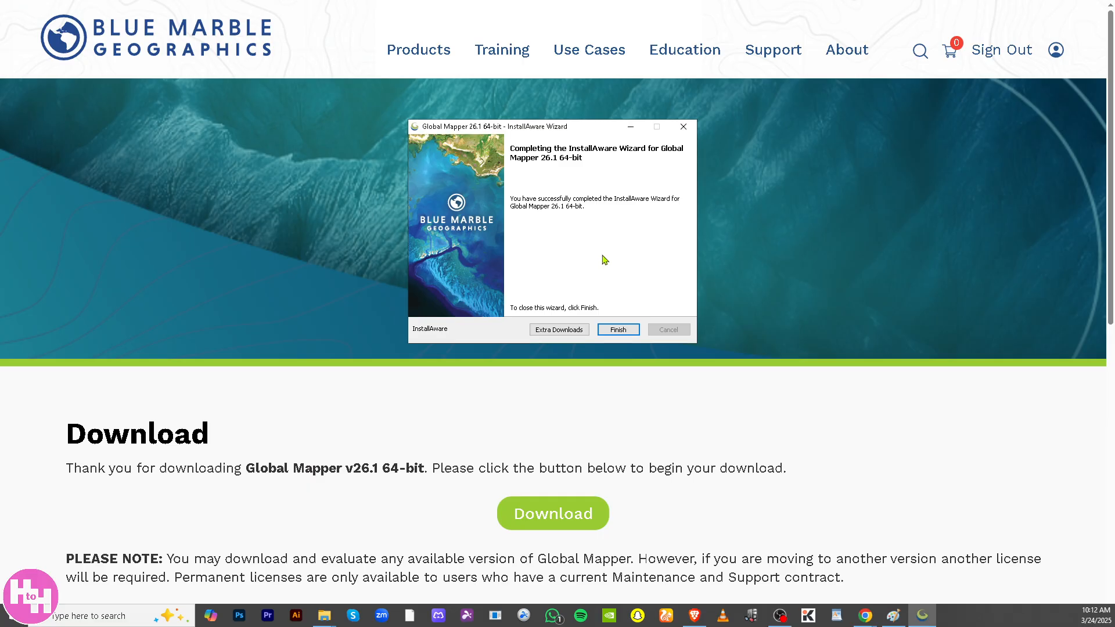
pyautogui.click(625, 332)
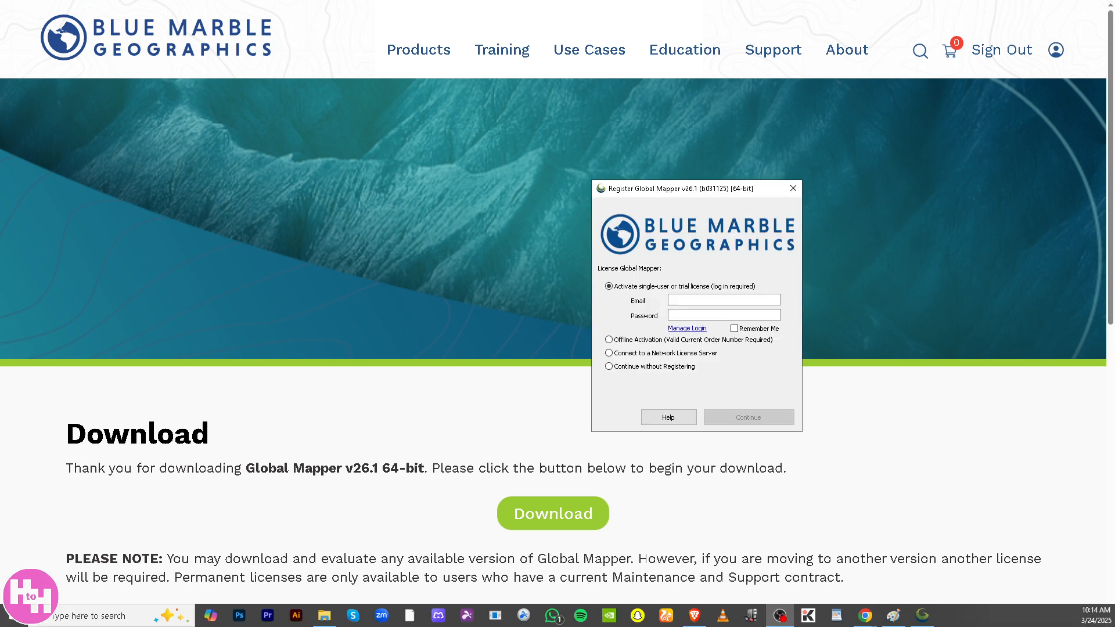
pyautogui.moveTo(697, 188); pyautogui.dragTo(518, 99)
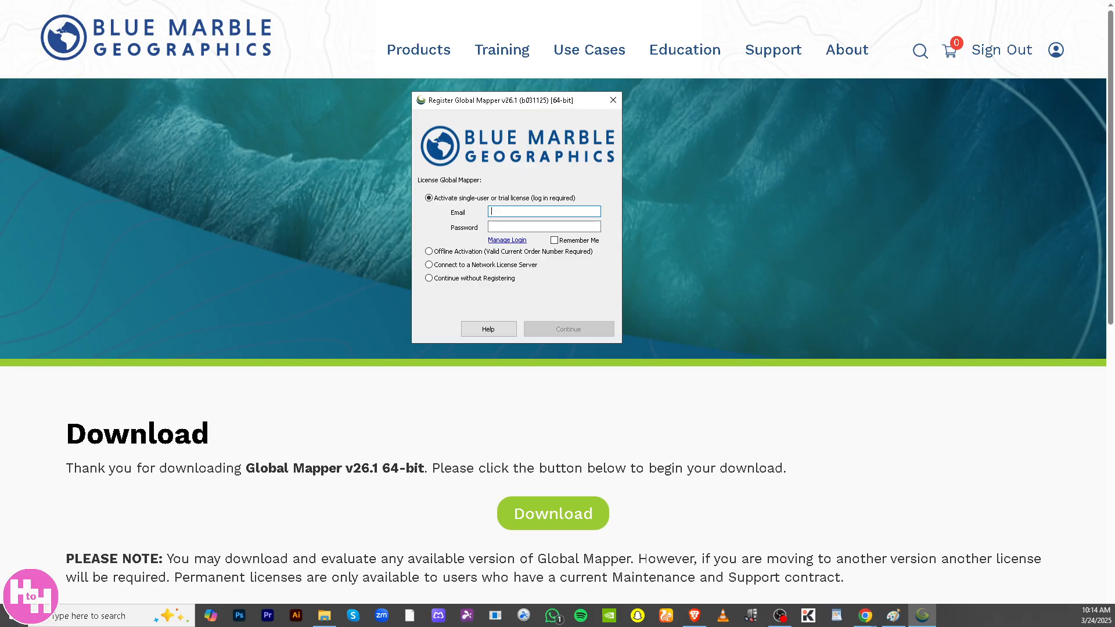
pyautogui.press('Escape')
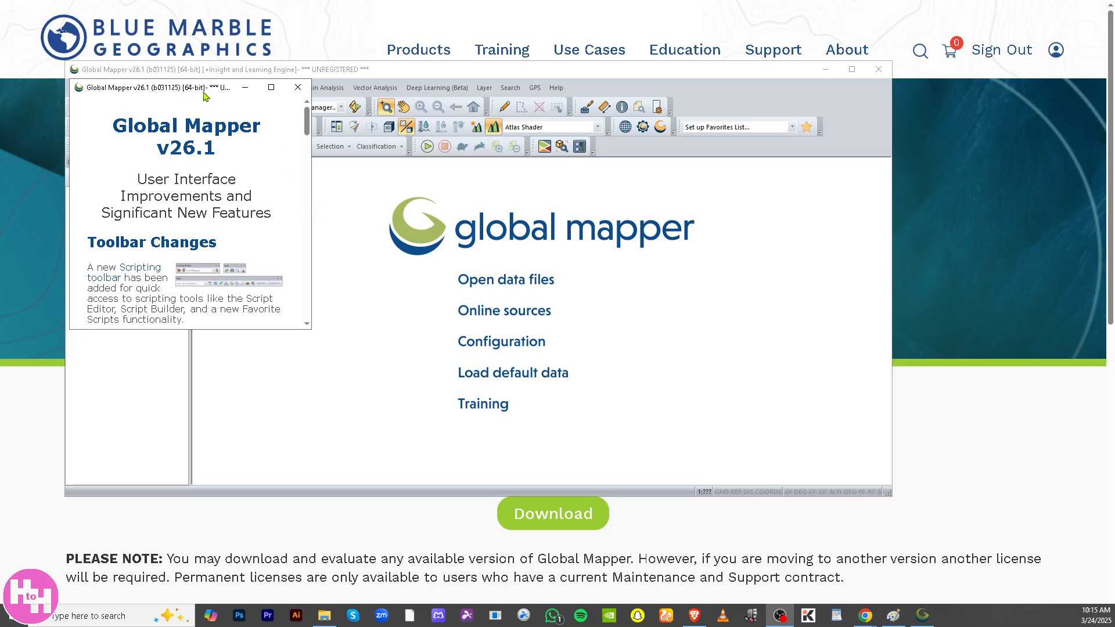
# Read through the Global Mapper v26.1 new-features notes, close them, and maximize the main application window
pyautogui.moveTo(216, 88); pyautogui.dragTo(208, 171)
pyautogui.moveTo(475, 73); pyautogui.dragTo(745, 64)
pyautogui.click(263, 171)
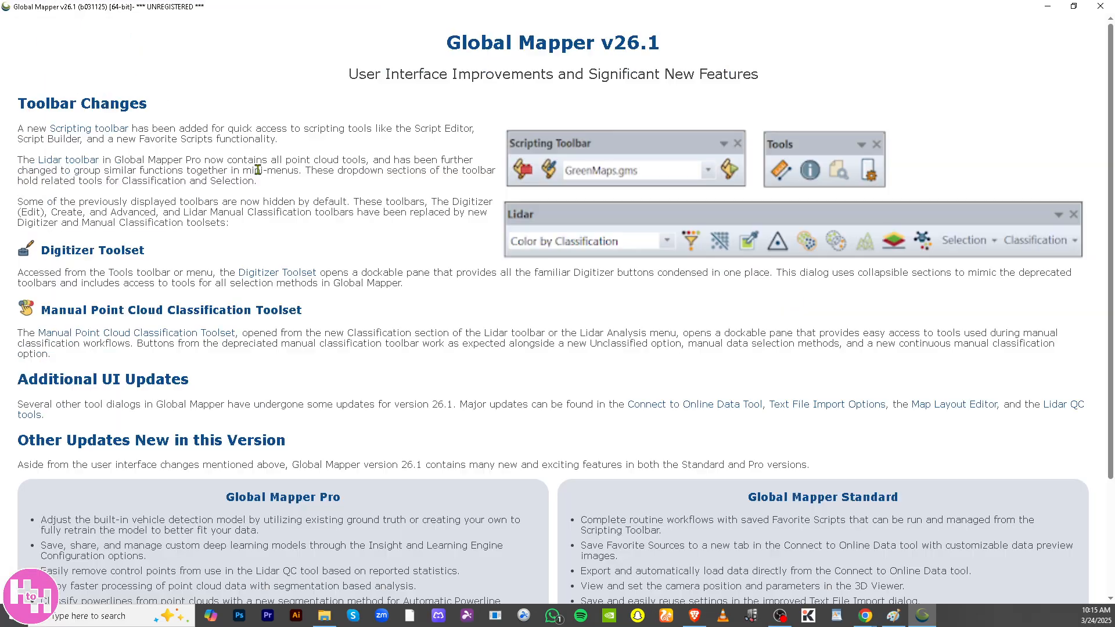
pyautogui.click(1074, 6)
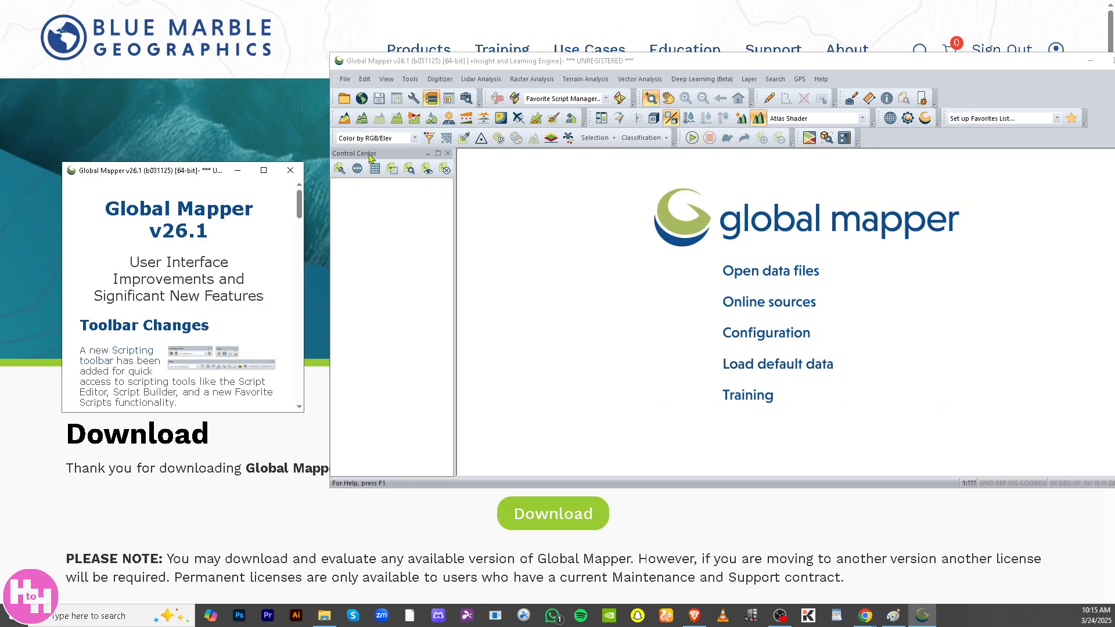
pyautogui.scroll(-1, 235, 271)
pyautogui.scroll(-2, 235, 271)
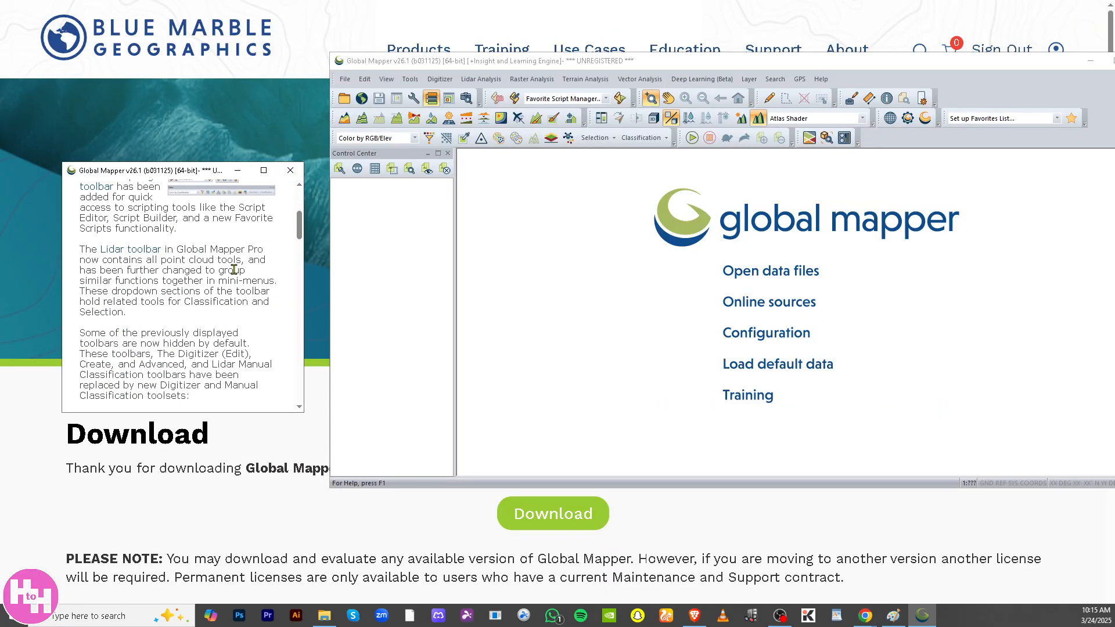
pyautogui.click(290, 170)
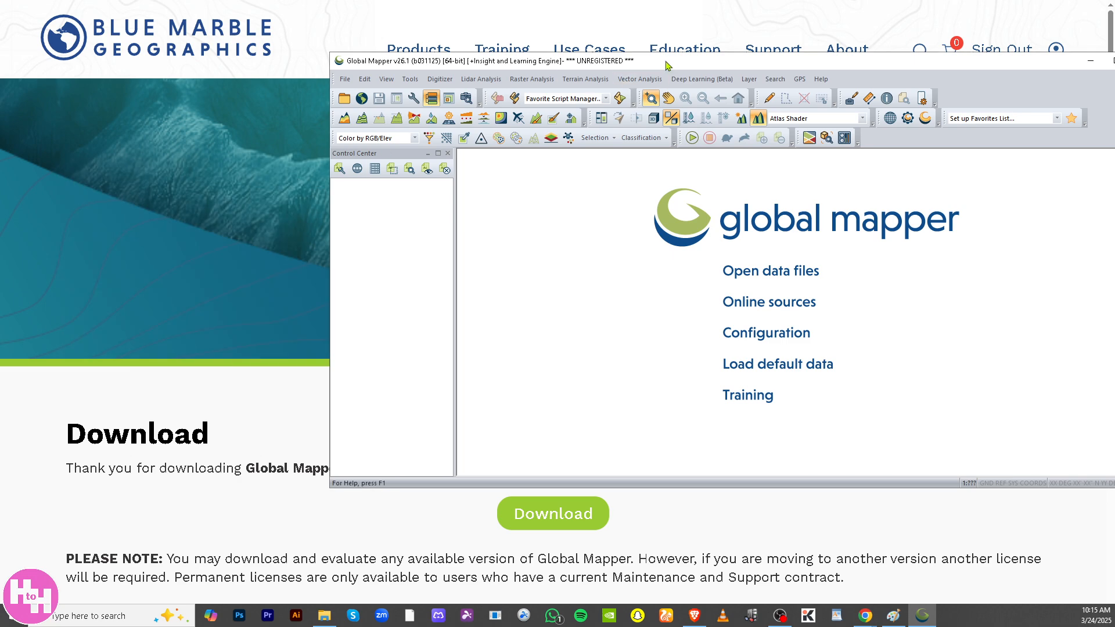
pyautogui.click(935, 56)
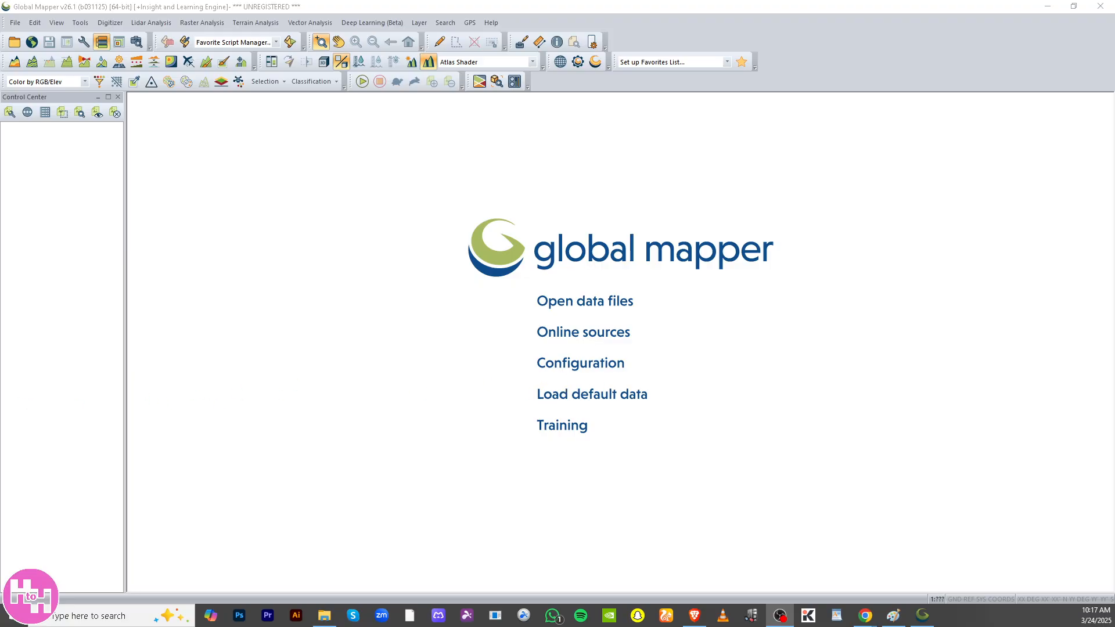
# Load the default world countries data and show the Overview Map
pyautogui.click(602, 397)
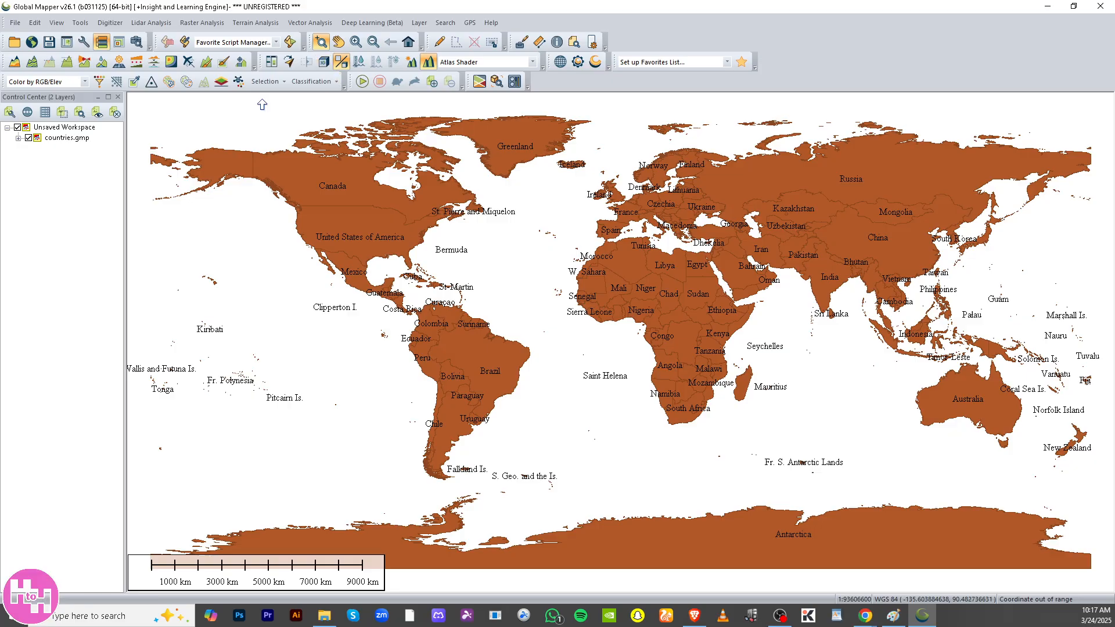
pyautogui.click(119, 46)
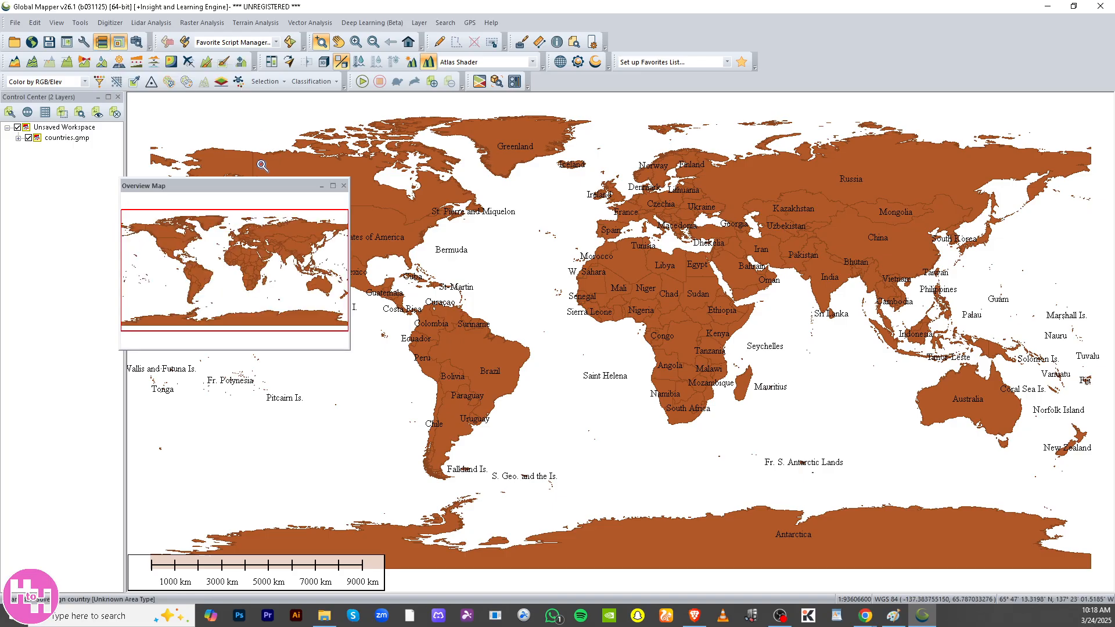
# Examine Canada and northern North America at several scales, using both the main map and the Overview Map
pyautogui.click(422, 215)
pyautogui.click(421, 215)
pyautogui.click(435, 232)
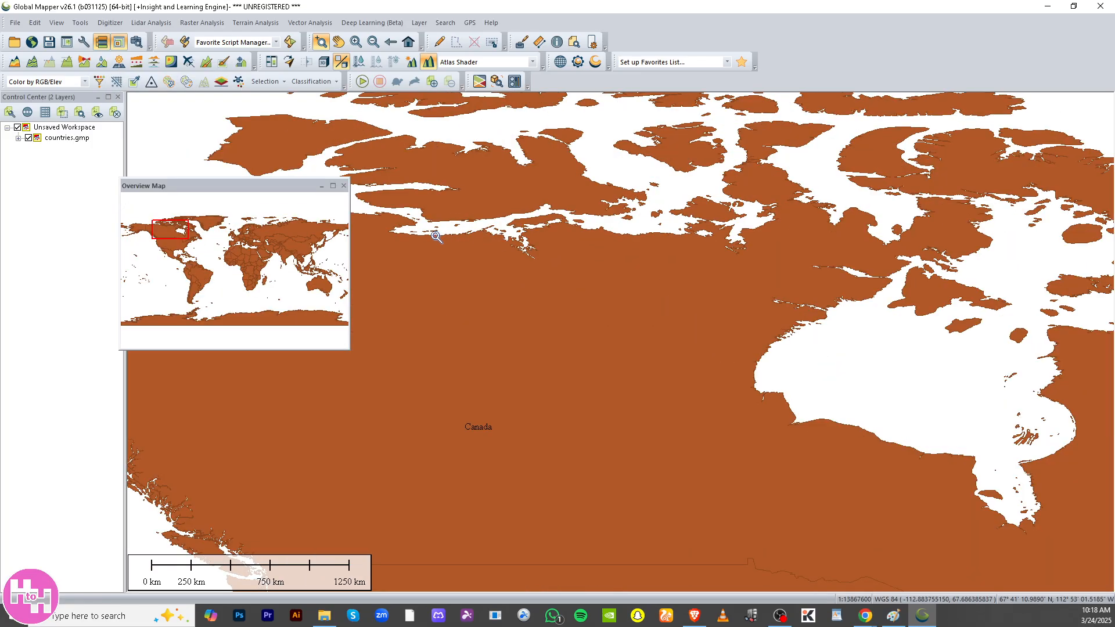
pyautogui.scroll(-3, 398, 249)
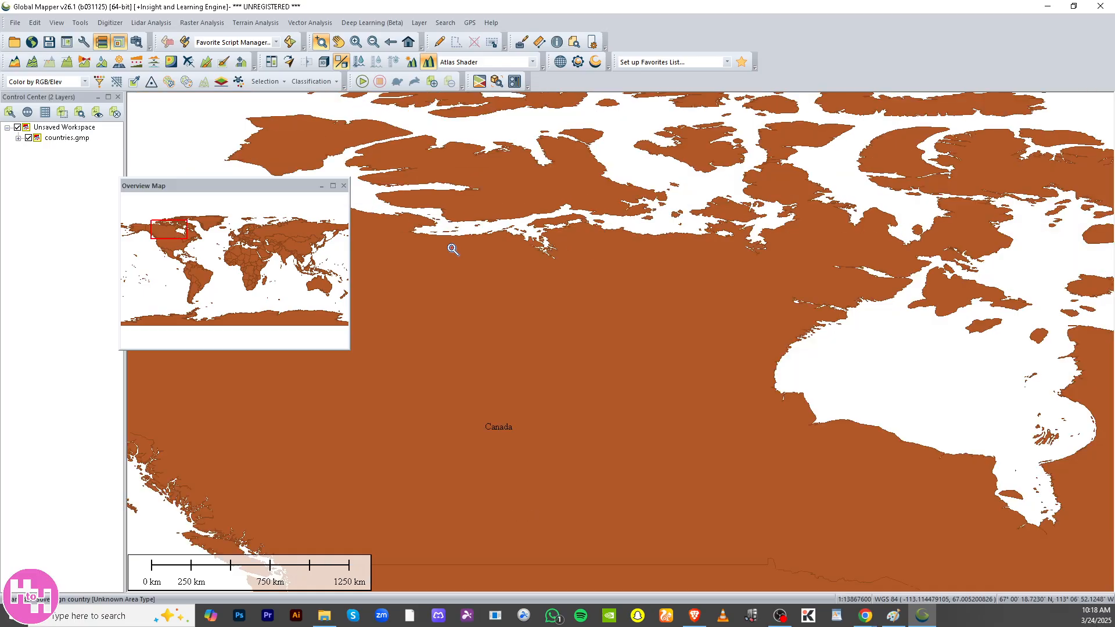
pyautogui.scroll(-3, 452, 249)
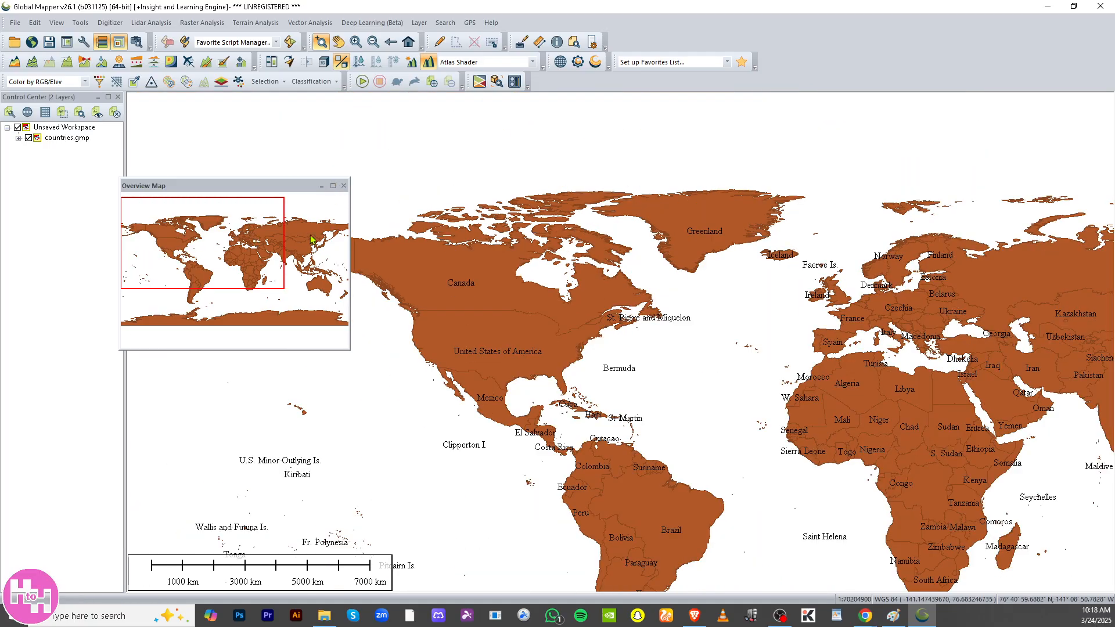
pyautogui.moveTo(225, 186); pyautogui.dragTo(138, 222)
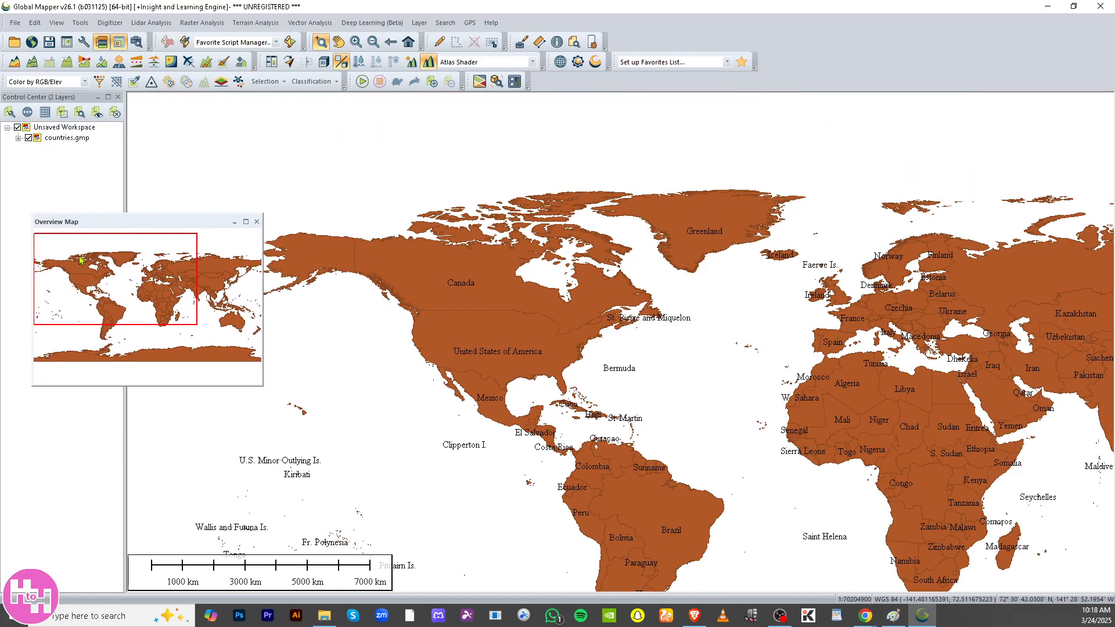
pyautogui.scroll(7, 492, 263)
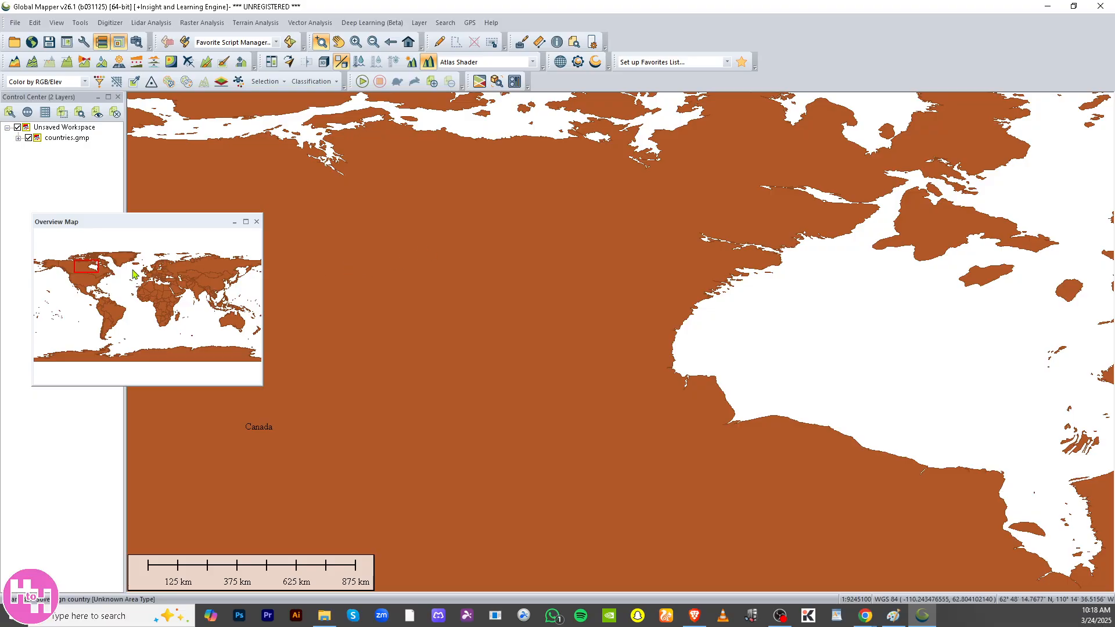
pyautogui.moveTo(105, 287); pyautogui.dragTo(175, 295)
pyautogui.moveTo(60, 253); pyautogui.dragTo(117, 282)
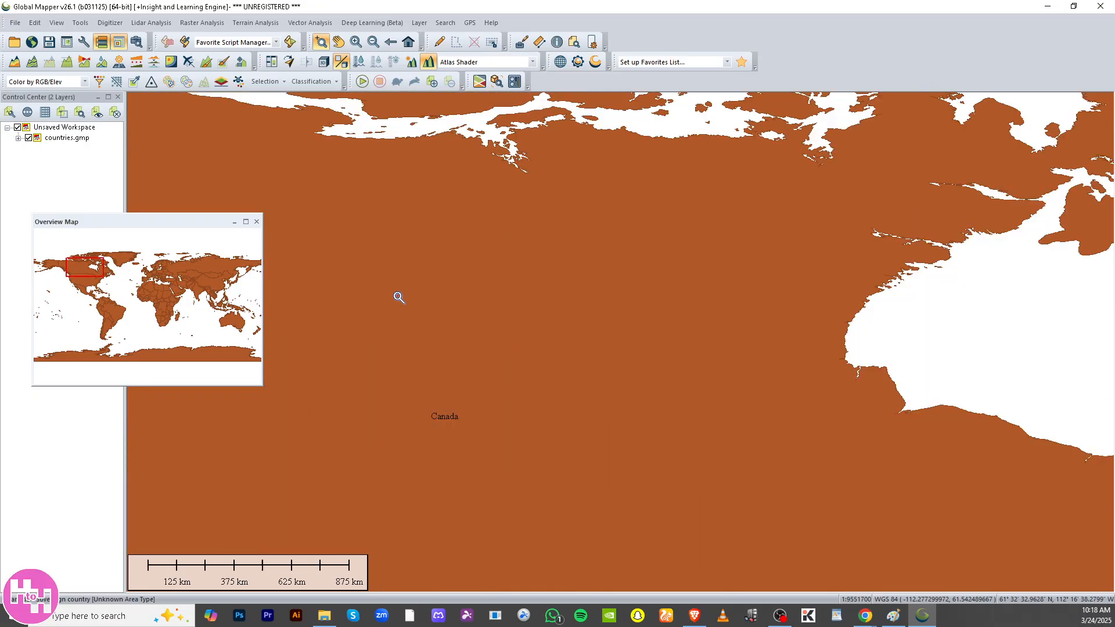
pyautogui.scroll(1, 399, 298)
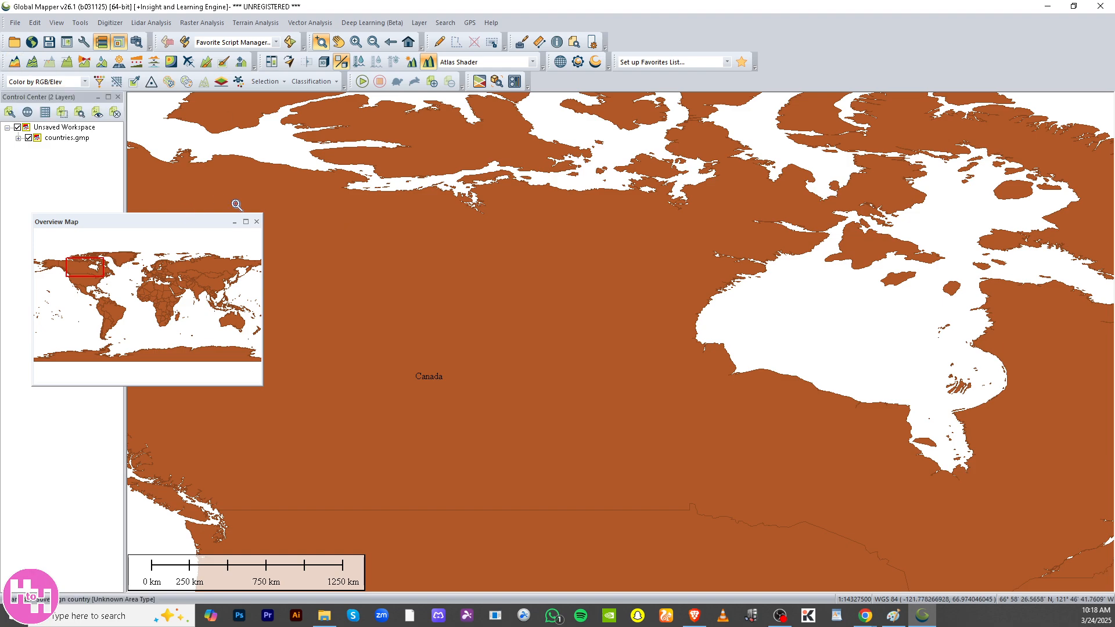
# Close the Overview Map and examine the border area between Canada and the United States
pyautogui.click(256, 222)
pyautogui.scroll(-3, 402, 245)
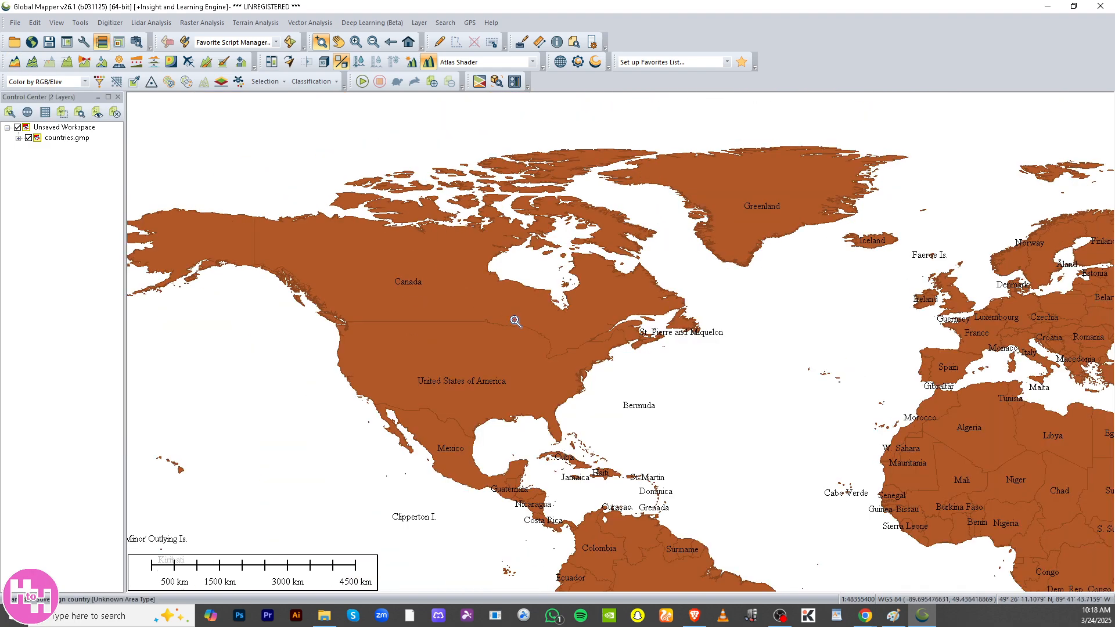
pyautogui.scroll(3, 500, 360)
pyautogui.moveTo(384, 405); pyautogui.dragTo(467, 262)
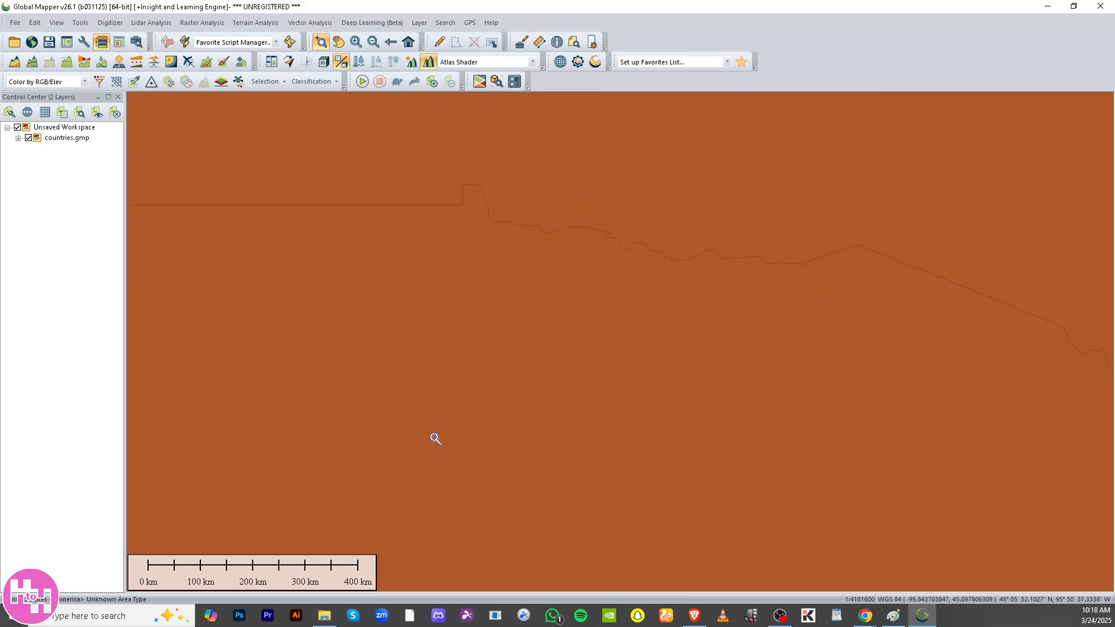
pyautogui.scroll(-5, 430, 447)
pyautogui.scroll(-2, 415, 455)
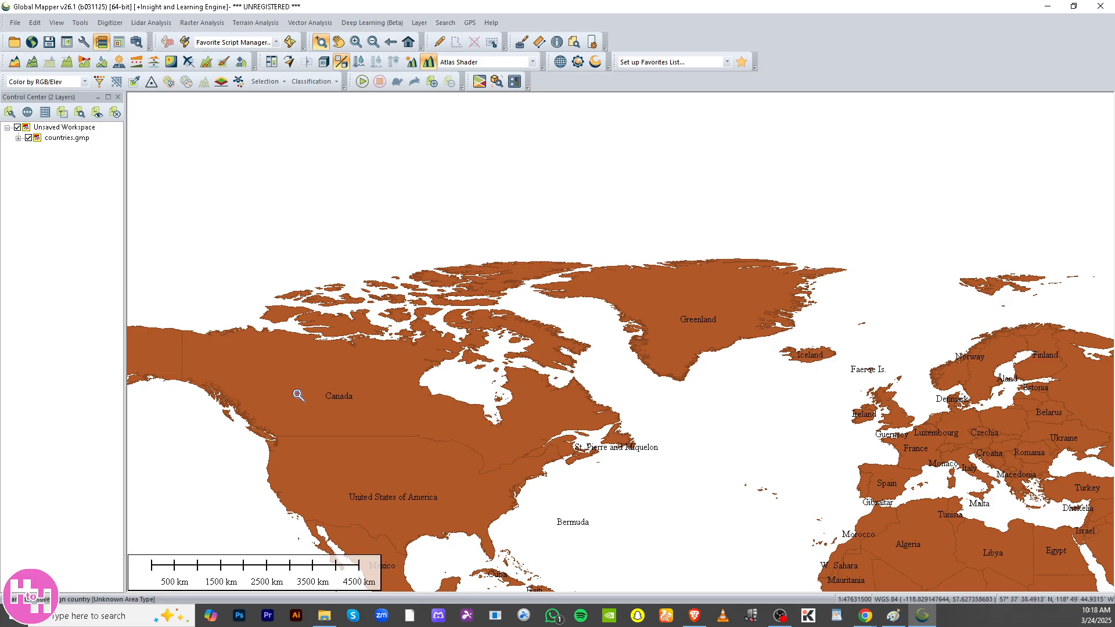
# Try to create an elevation grid named LAYER 2 from both countries layers, with vertical units in meters and automatic grid spacing
pyautogui.click(15, 61)
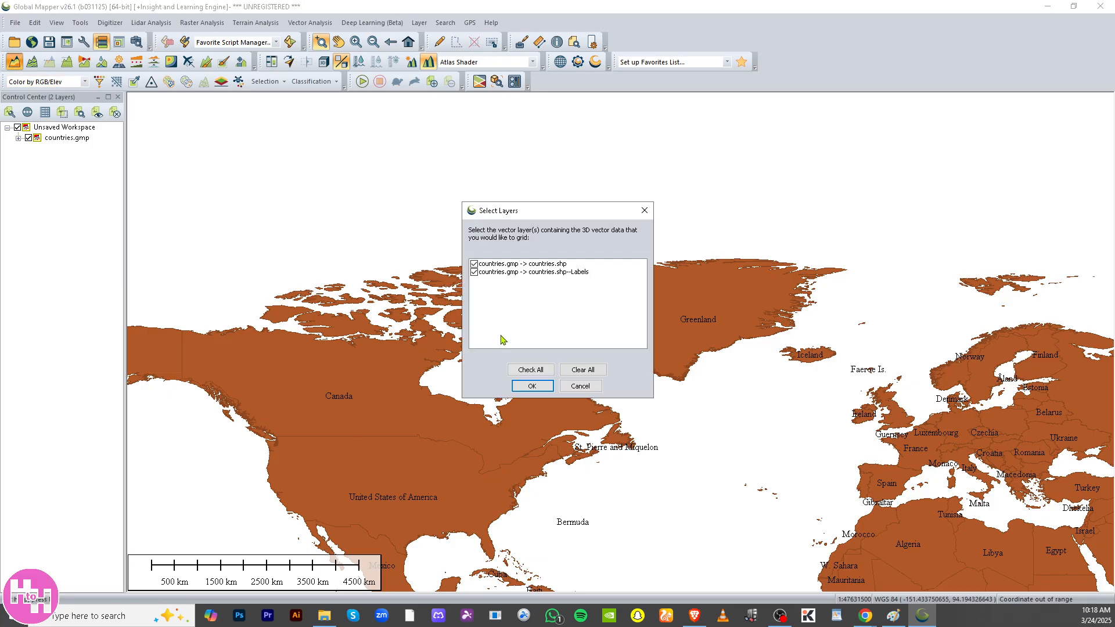
pyautogui.click(541, 371)
pyautogui.click(532, 386)
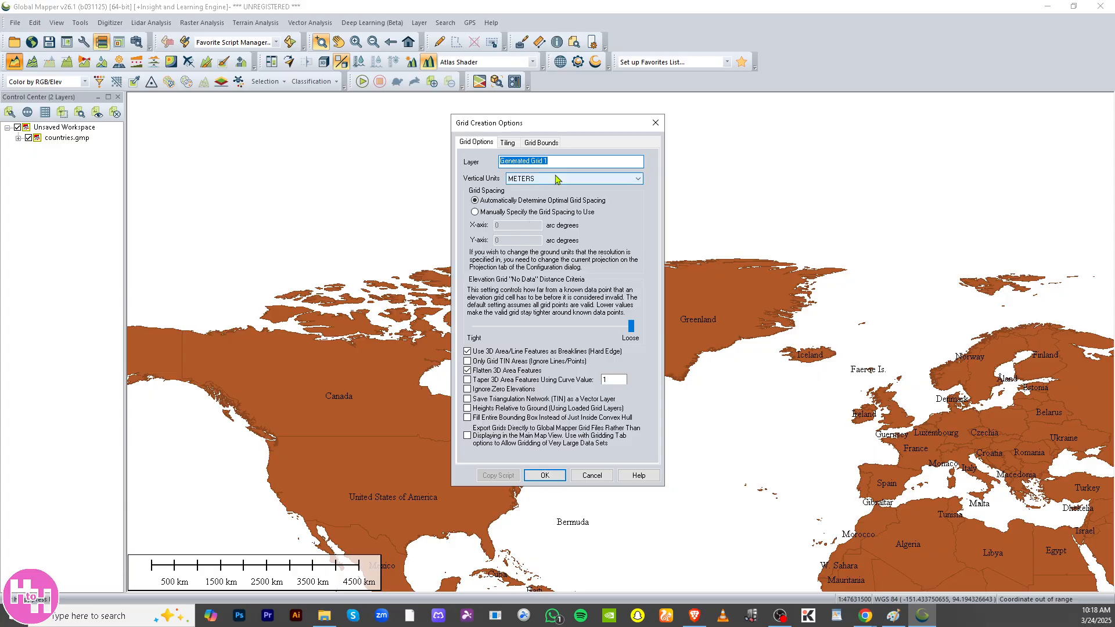
pyautogui.write('LAYER 2')
pyautogui.click(588, 180)
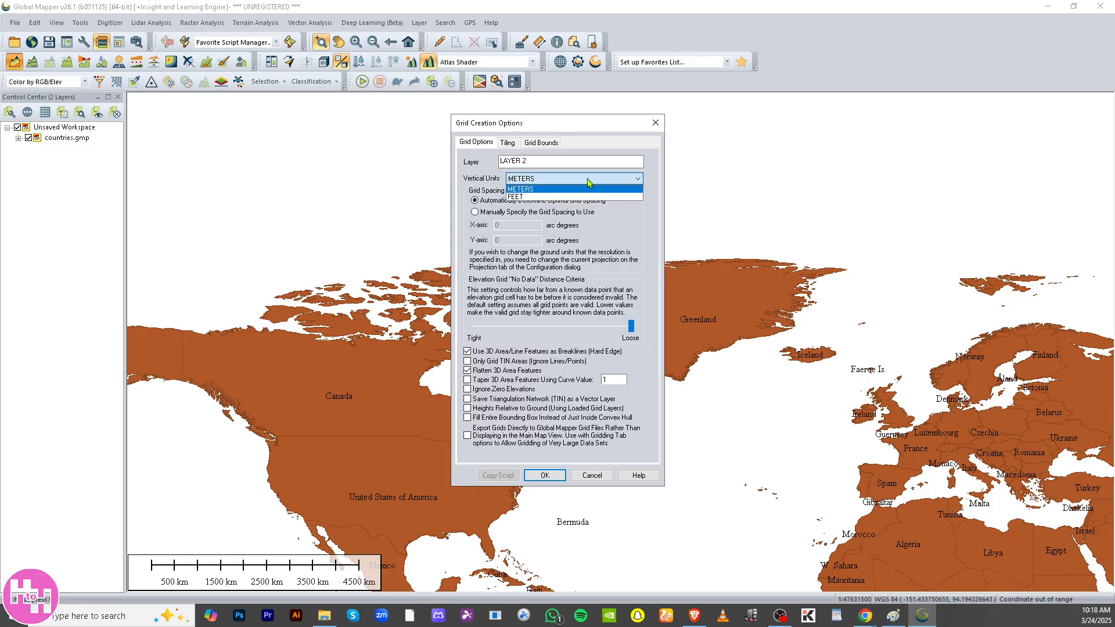
pyautogui.click(570, 191)
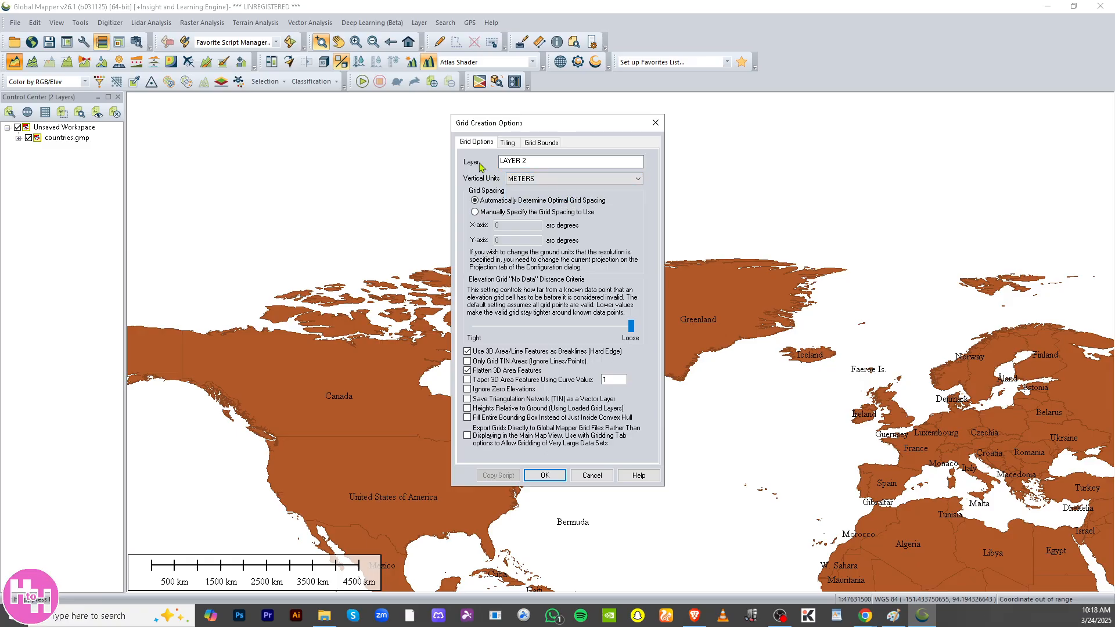
pyautogui.click(544, 475)
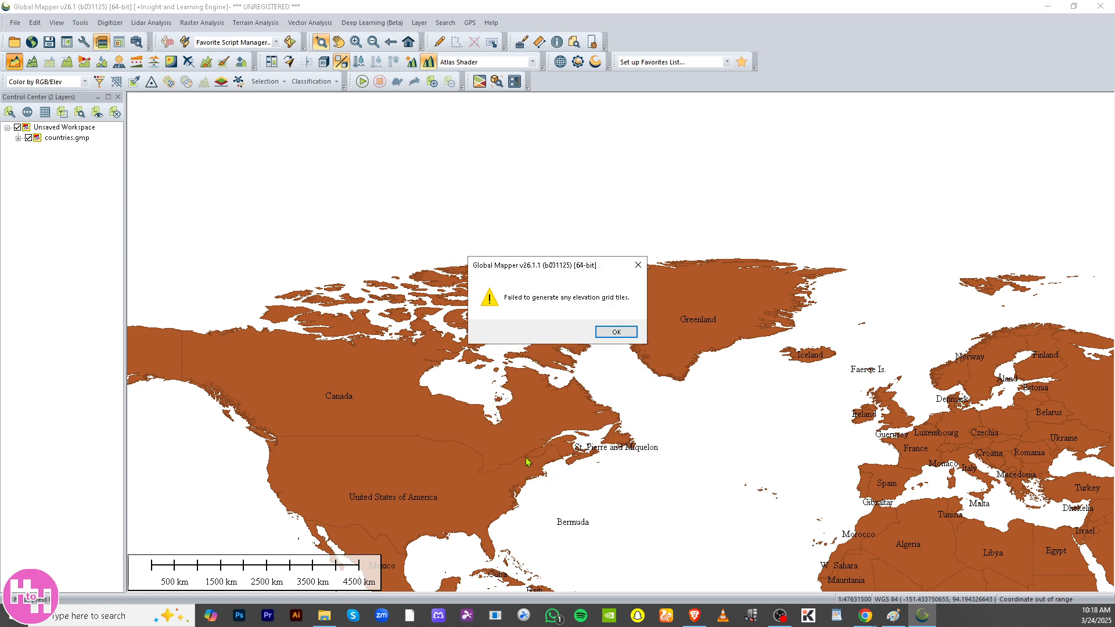
pyautogui.click(616, 332)
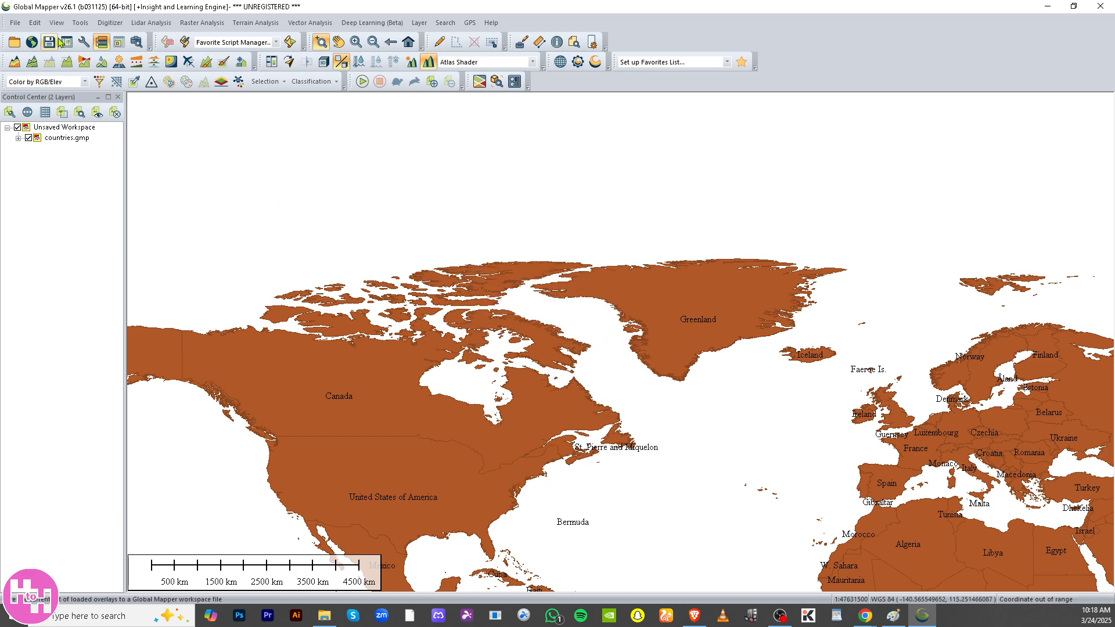
# Try out several terrain analysis tools on the countries layer, including the Viewshed tool
pyautogui.click(33, 63)
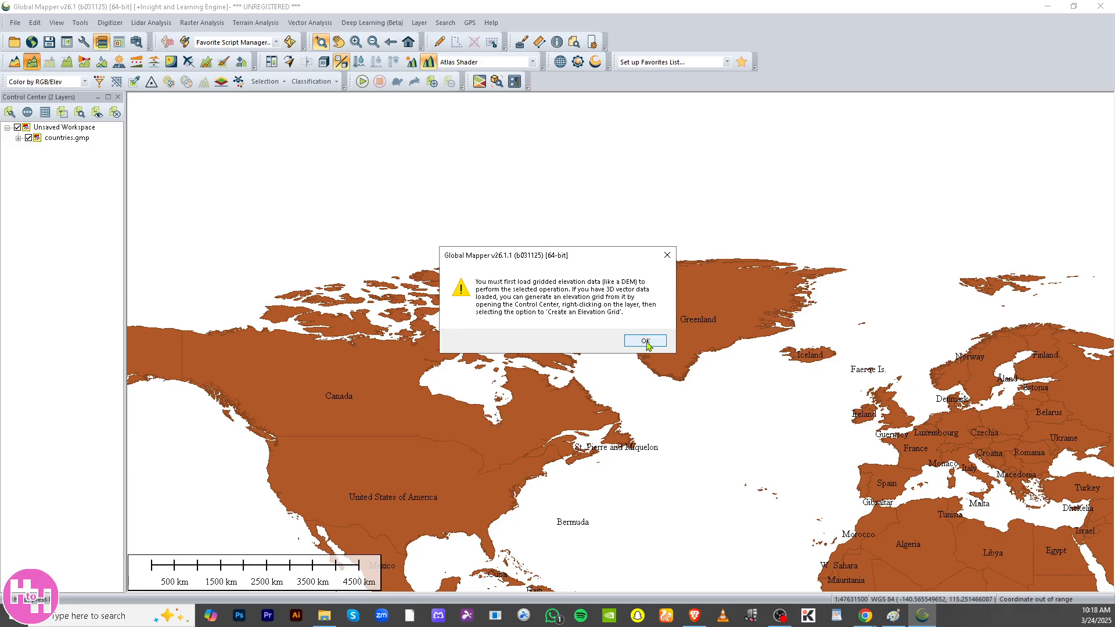
pyautogui.click(647, 341)
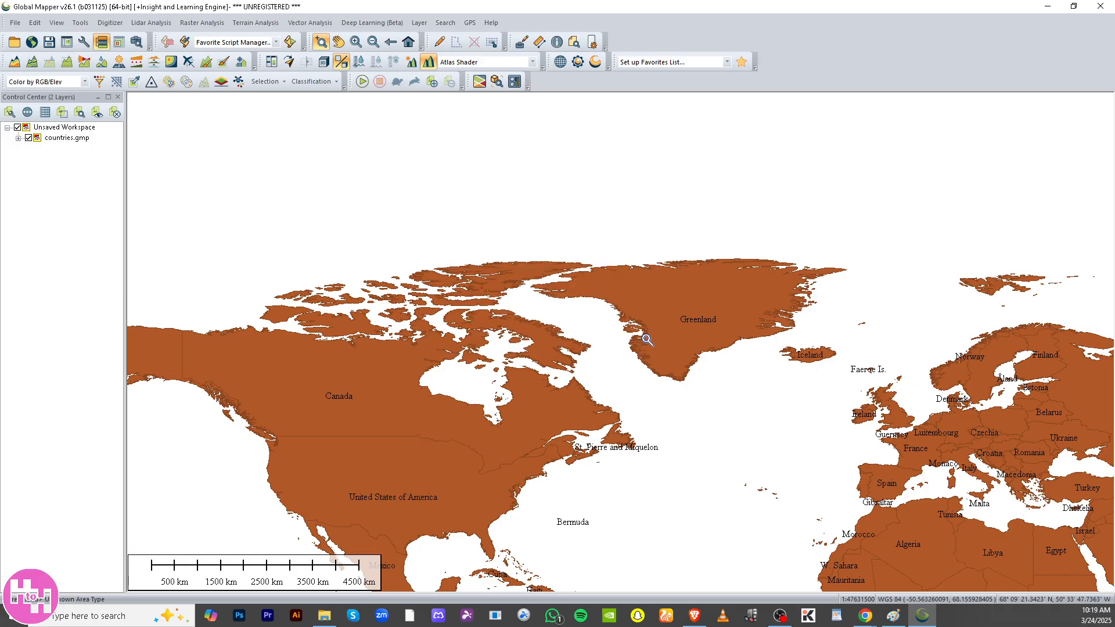
pyautogui.click(84, 62)
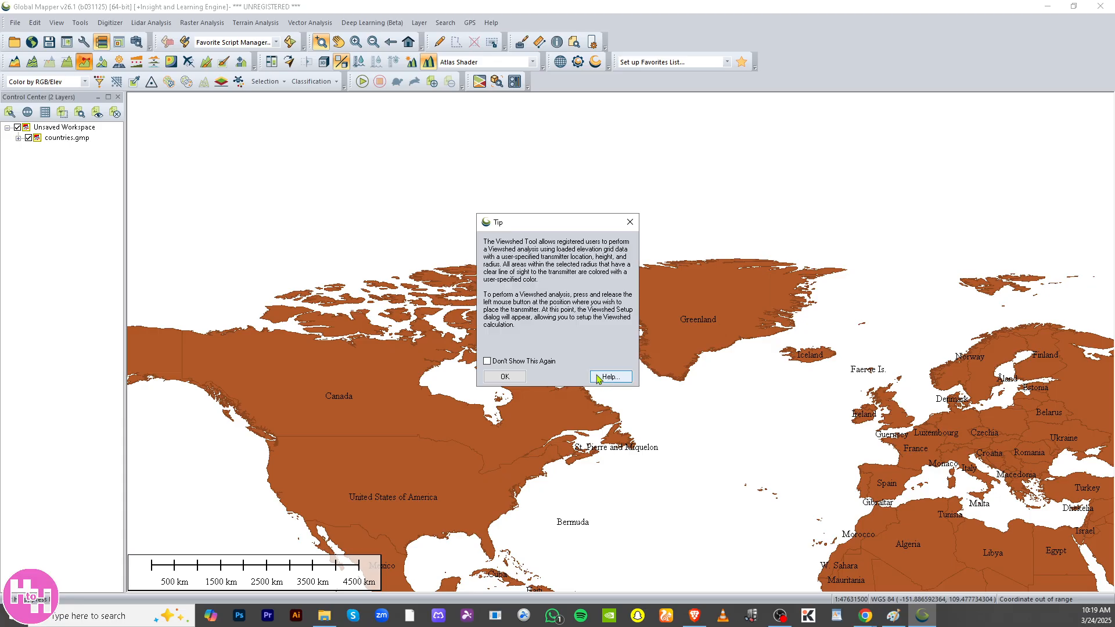
pyautogui.click(516, 376)
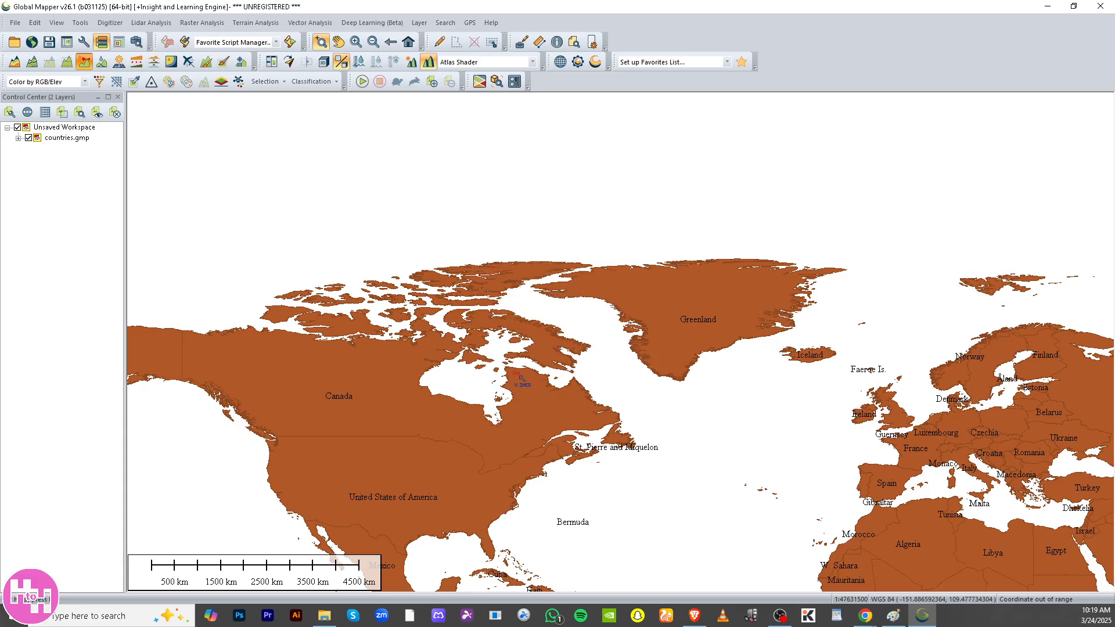
pyautogui.click(187, 62)
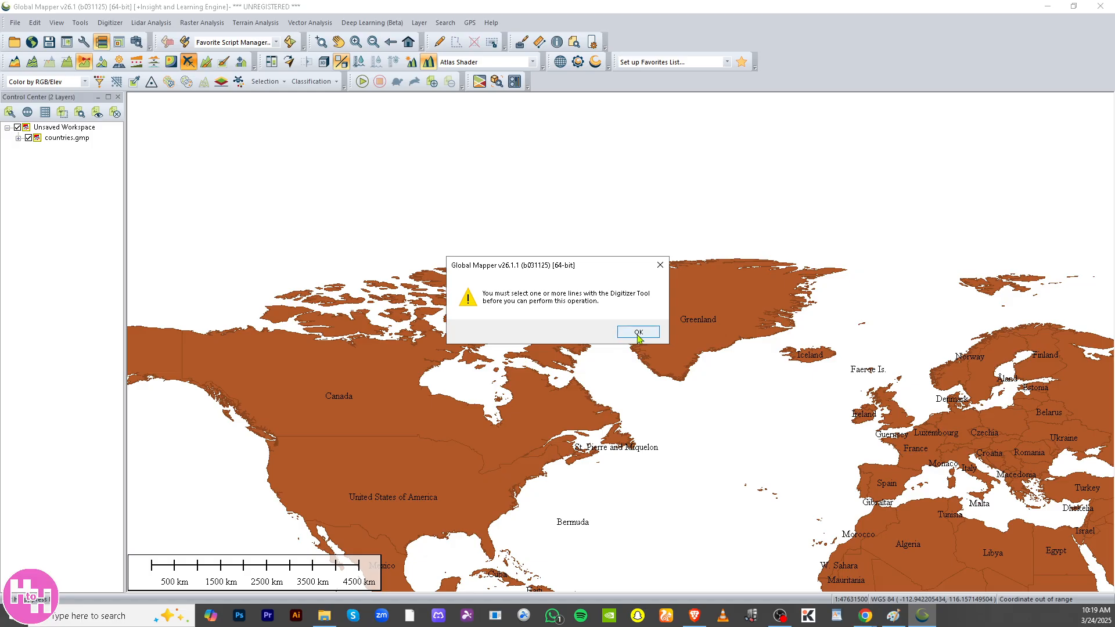
pyautogui.click(638, 337)
# Try to place a Viewshed transmitter at several spots in northern Canada
pyautogui.click(342, 370)
pyautogui.click(638, 339)
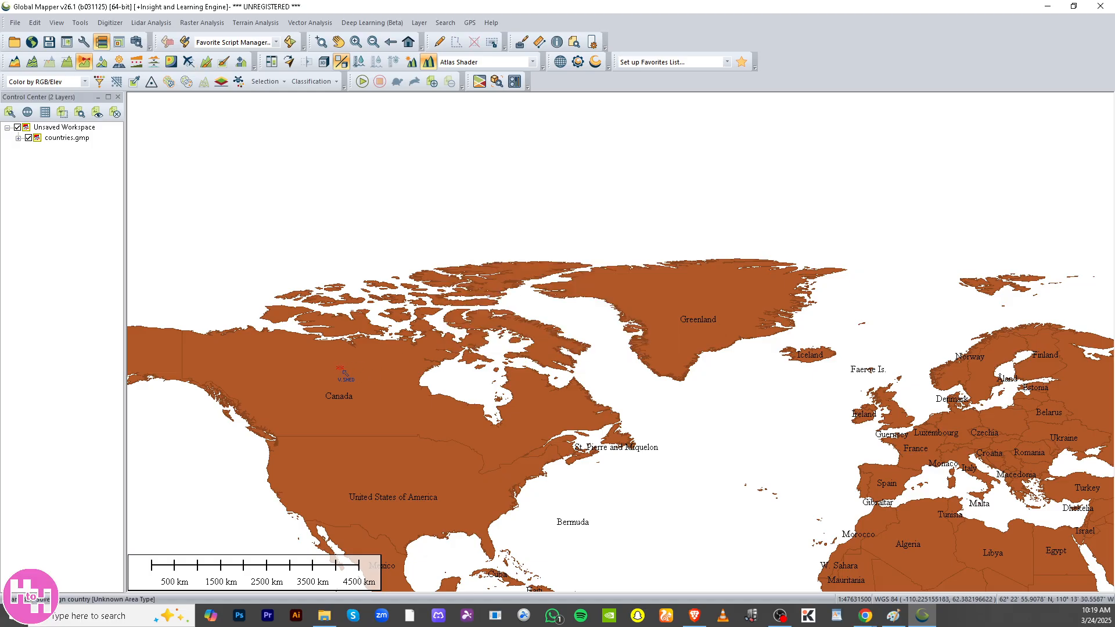
pyautogui.click(298, 378)
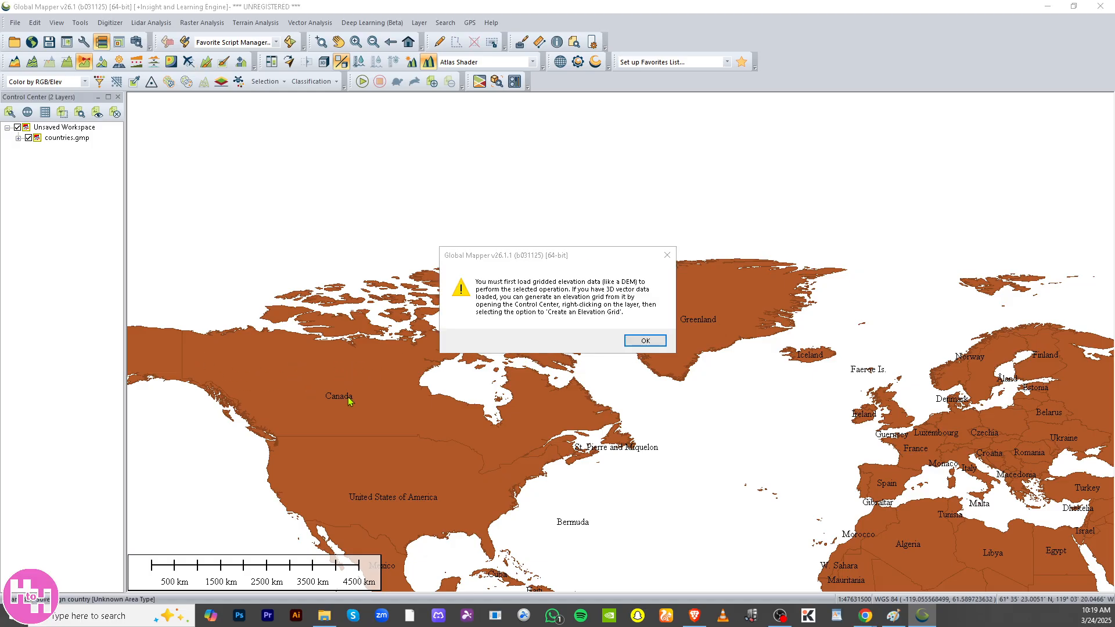
pyautogui.click(646, 341)
pyautogui.click(495, 318)
pyautogui.press('Return')
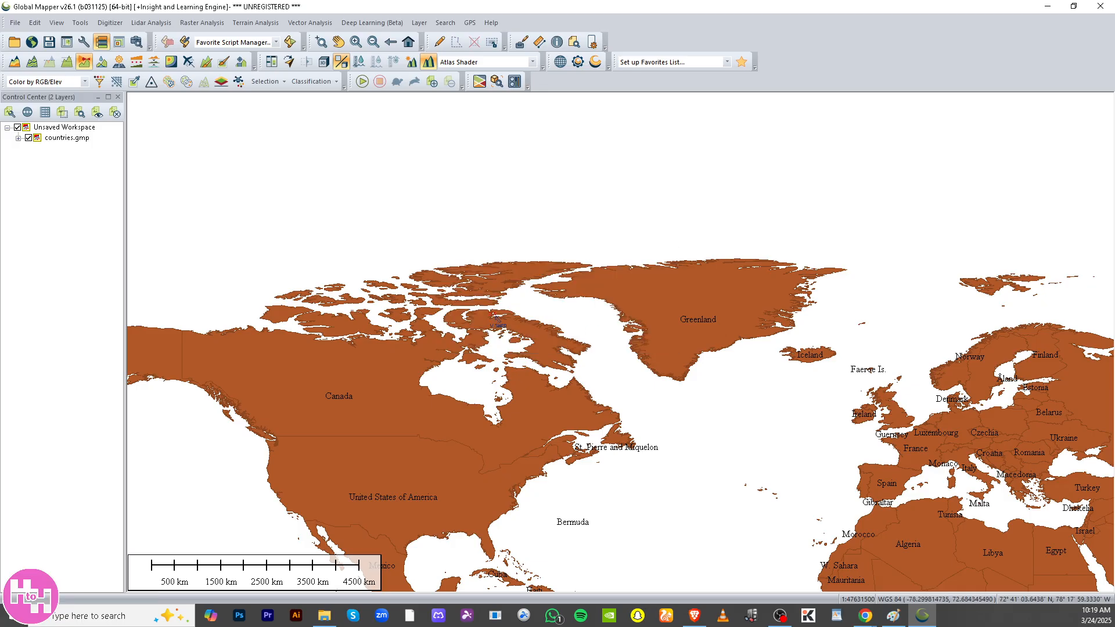
pyautogui.scroll(1, 394, 299)
pyautogui.click(289, 219)
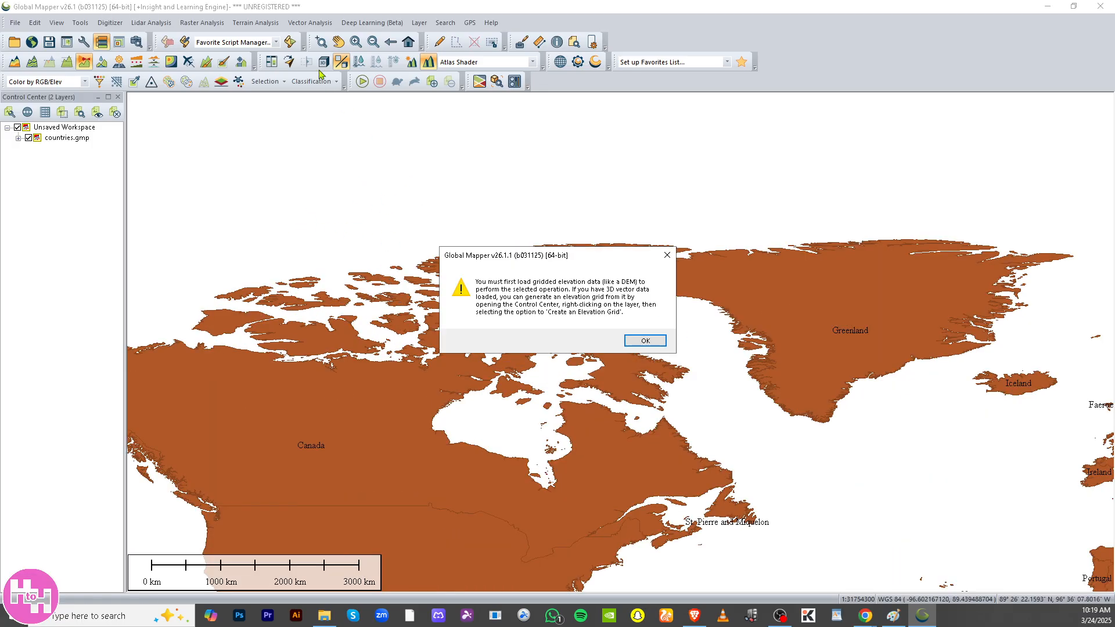
pyautogui.click(644, 341)
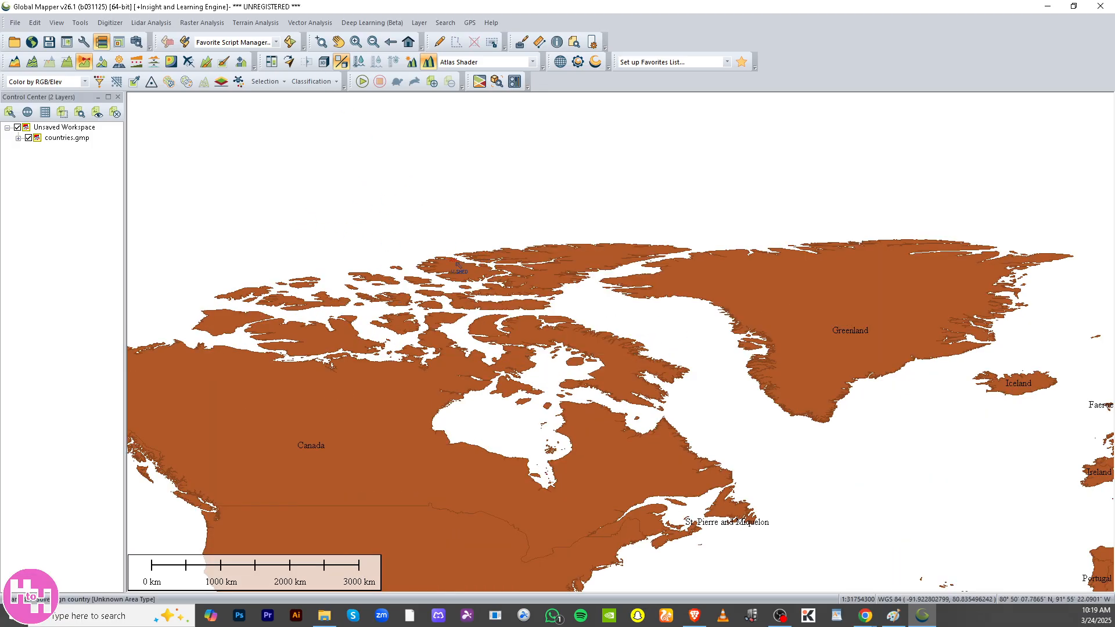
# Examine the United States on the map at several scales, moving south from Canada
pyautogui.click(339, 42)
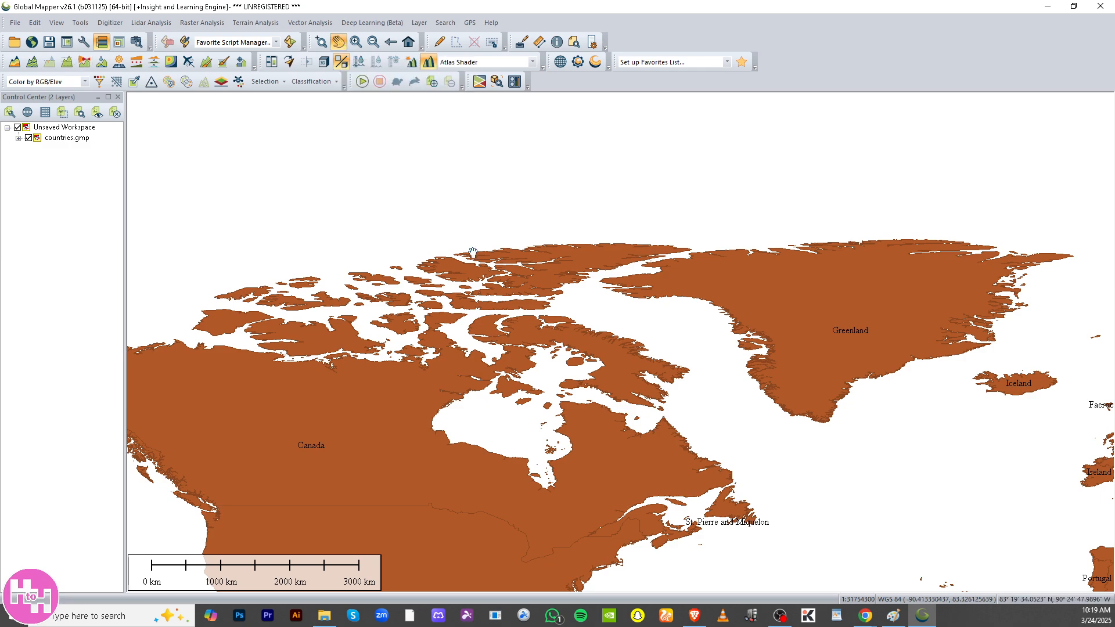
pyautogui.moveTo(473, 252); pyautogui.dragTo(628, 122)
pyautogui.scroll(1, 577, 449)
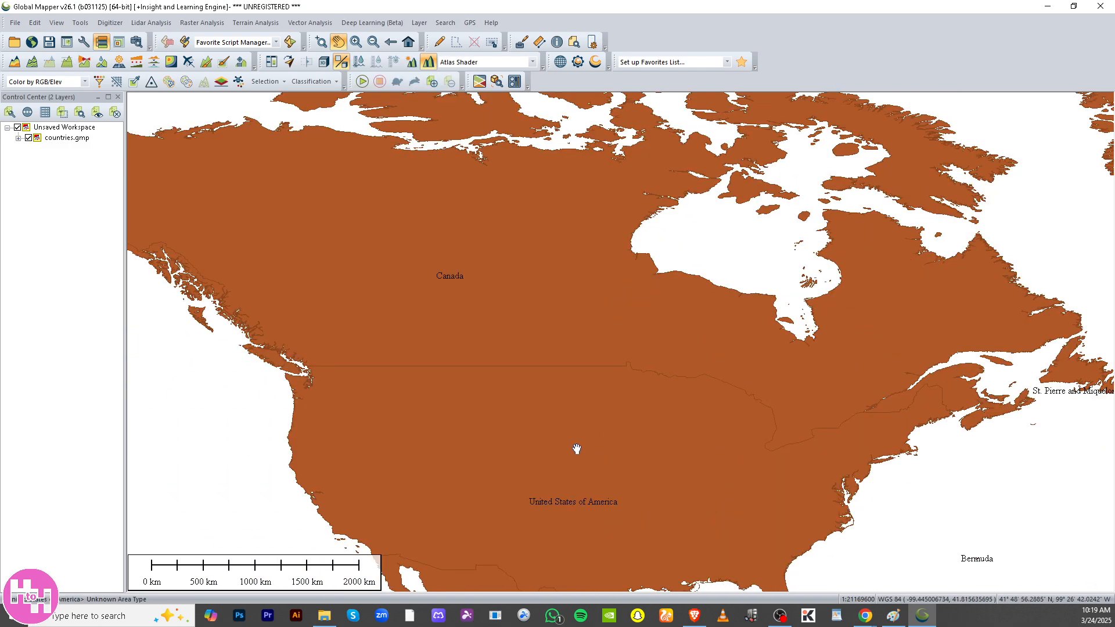
pyautogui.moveTo(576, 449); pyautogui.dragTo(548, 293)
pyautogui.scroll(2, 560, 316)
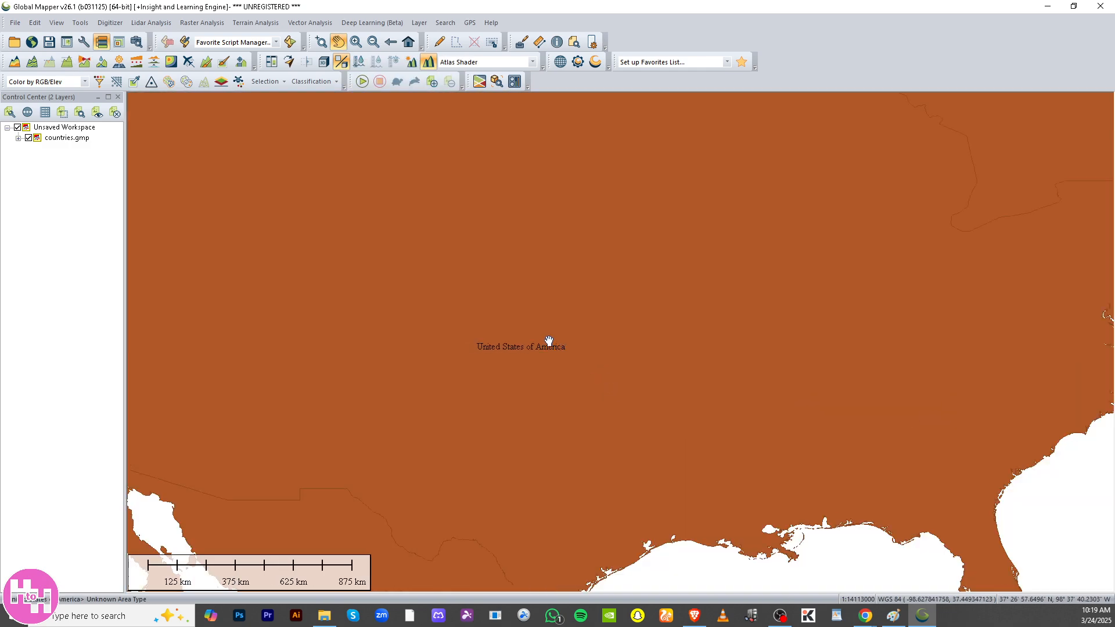
pyautogui.scroll(-2, 549, 341)
pyautogui.scroll(1, 485, 326)
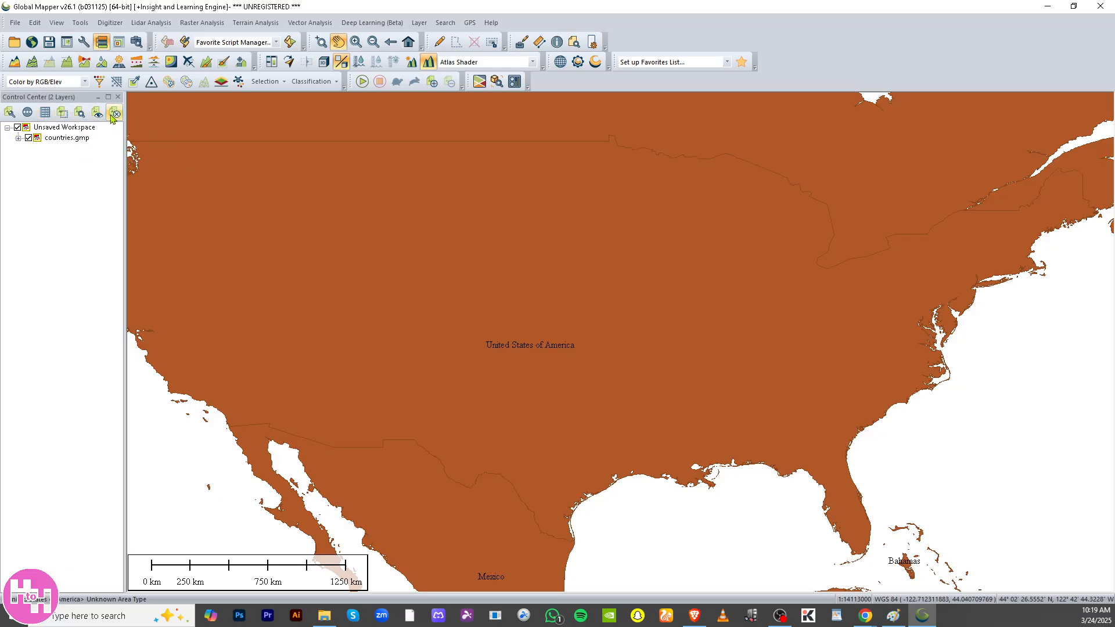
pyautogui.click(137, 83)
pyautogui.click(638, 329)
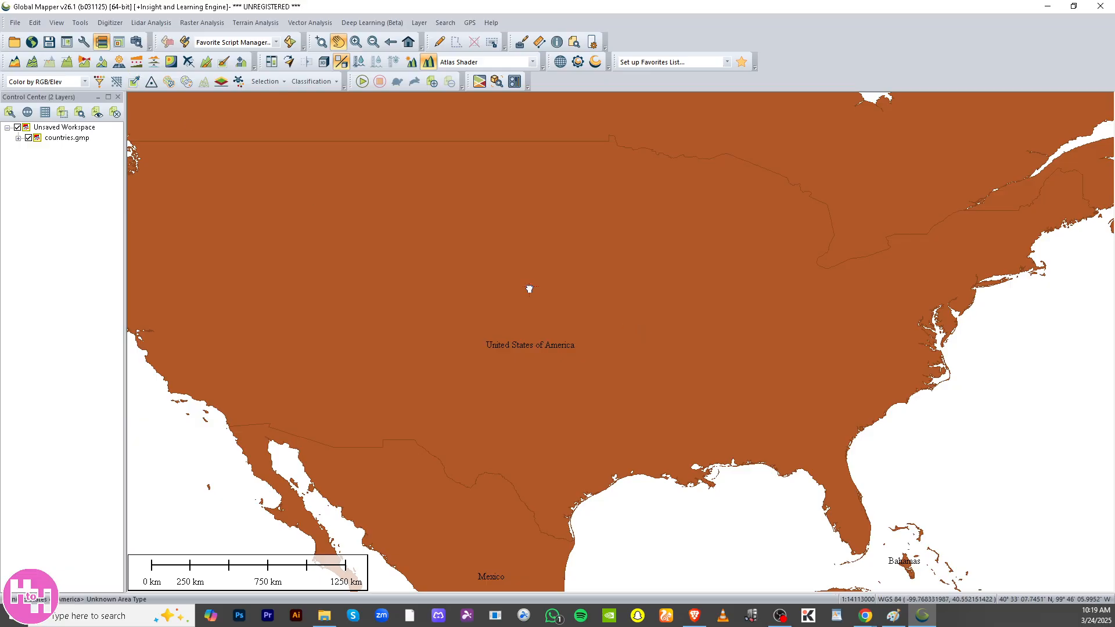
# Select the mainland Canada area with the Digitizer tool and open its feature settings for modification
pyautogui.press('Up')
pyautogui.press('Up')
pyautogui.press('Up')
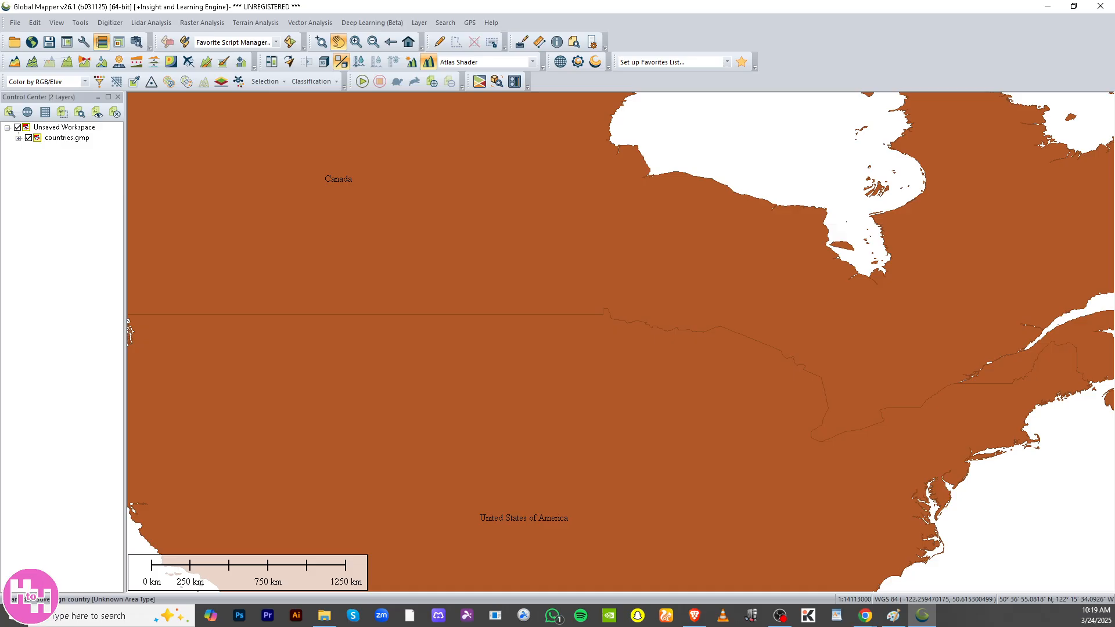
pyautogui.click(440, 44)
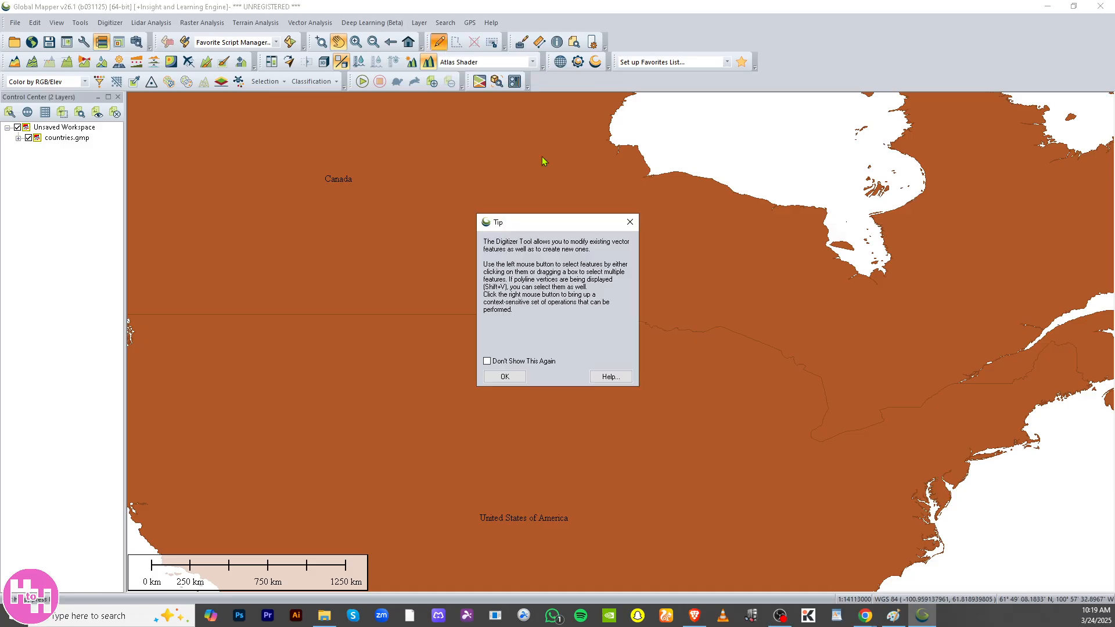
pyautogui.click(505, 376)
pyautogui.moveTo(505, 233); pyautogui.dragTo(461, 285)
pyautogui.doubleClick(447, 236)
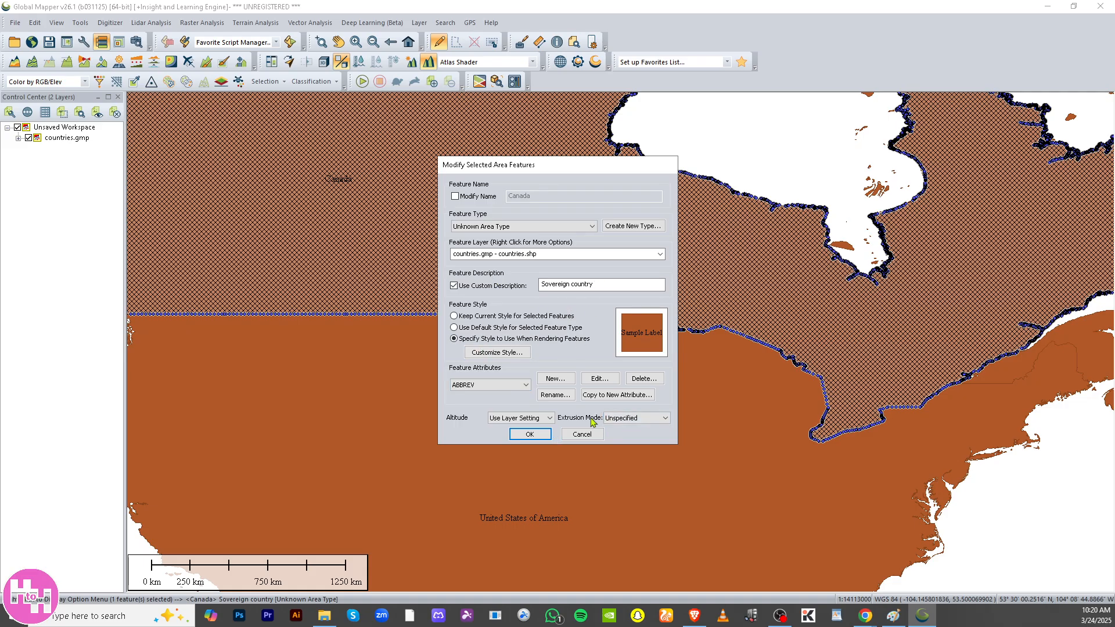
# Rename the selected Canada area feature as TESTING DEMO and check it on the map
pyautogui.click(455, 196)
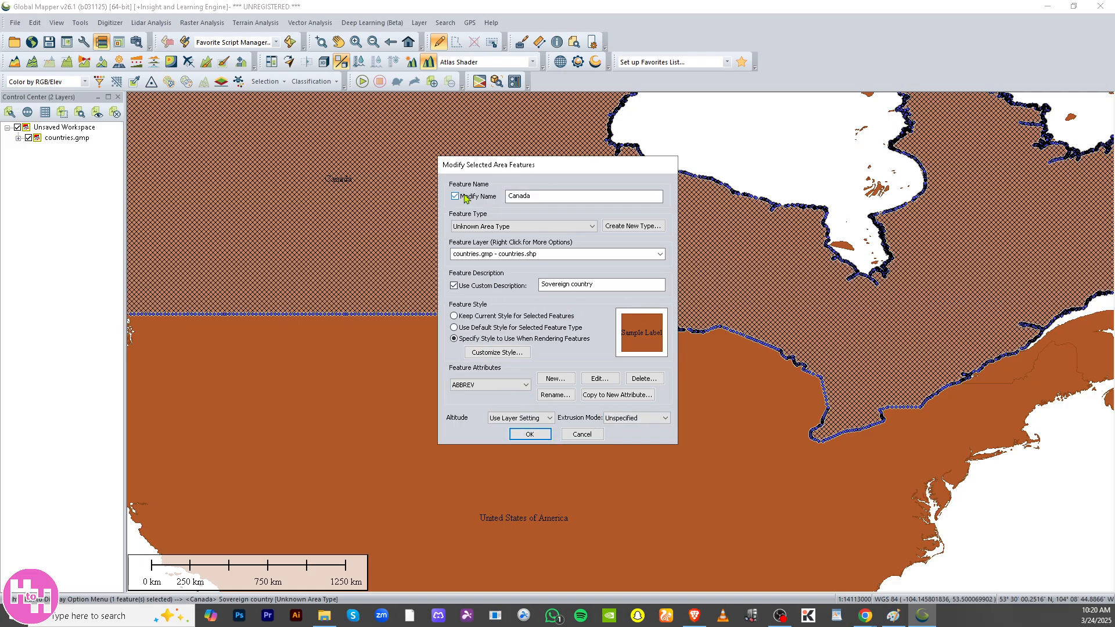
pyautogui.moveTo(561, 198); pyautogui.dragTo(448, 197)
pyautogui.write('TESTING DEMO')
pyautogui.click(530, 434)
pyautogui.scroll(-5, 686, 288)
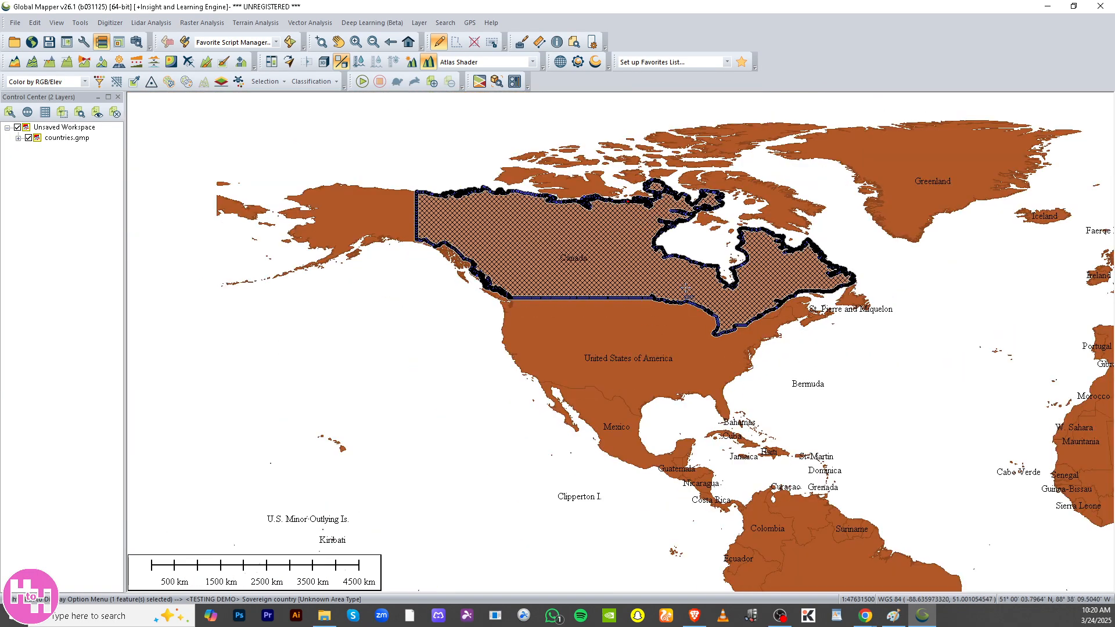
pyautogui.scroll(-1, 686, 288)
pyautogui.scroll(4, 636, 244)
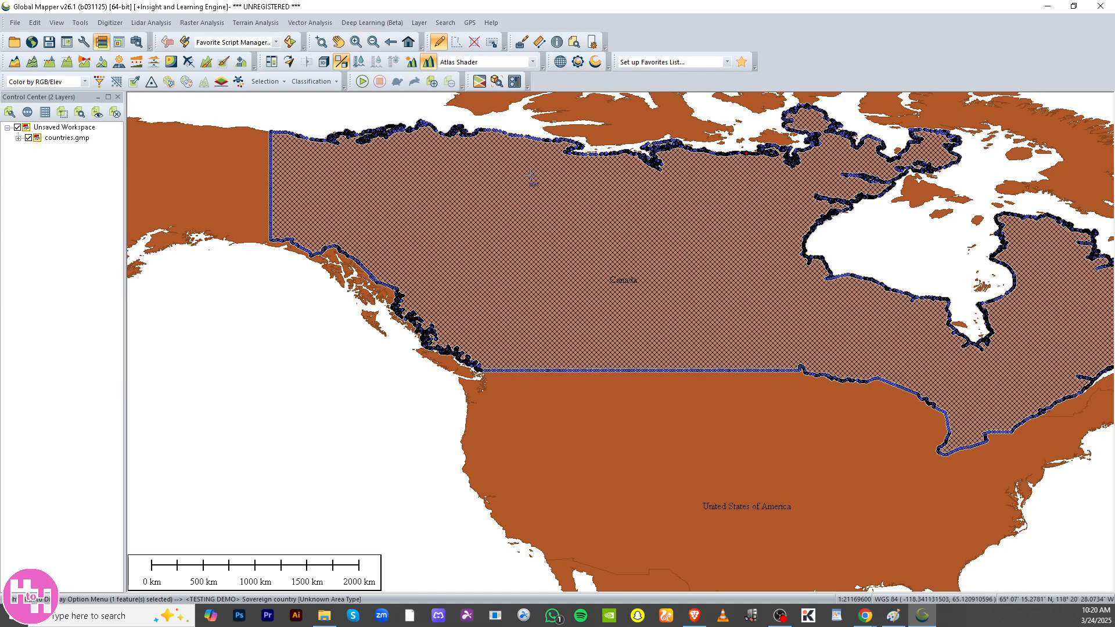
pyautogui.click(596, 61)
pyautogui.click(644, 353)
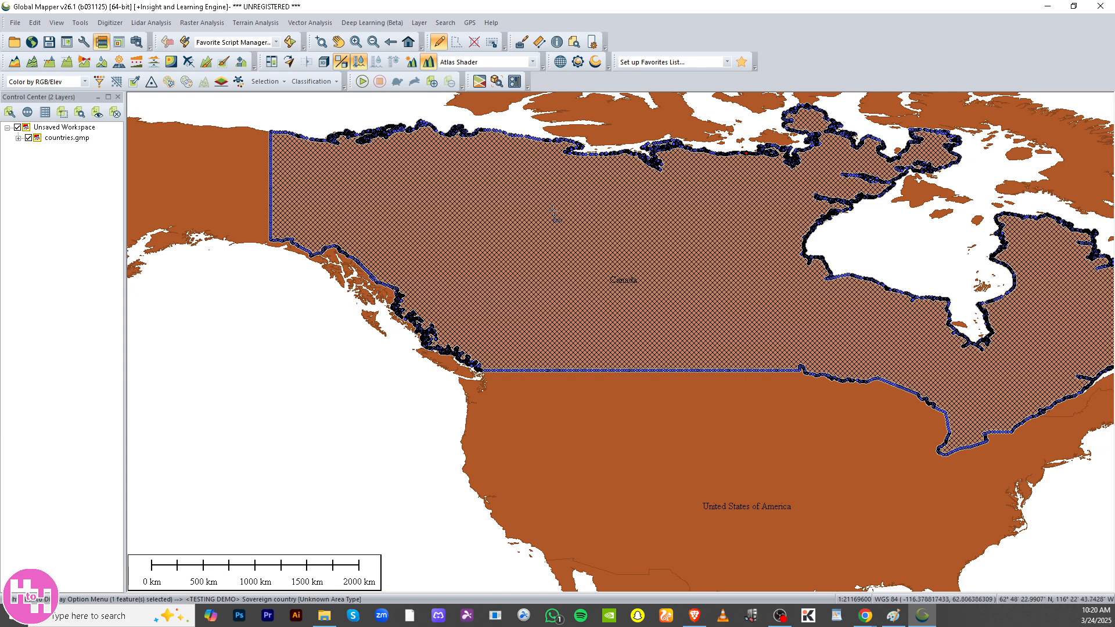
pyautogui.moveTo(552, 210)
pyautogui.mouseDown()
pyautogui.moveTo(618, 285)
pyautogui.moveTo(744, 306)
pyautogui.mouseUp()
pyautogui.click(602, 246)
pyautogui.click(564, 228)
pyautogui.click(511, 203)
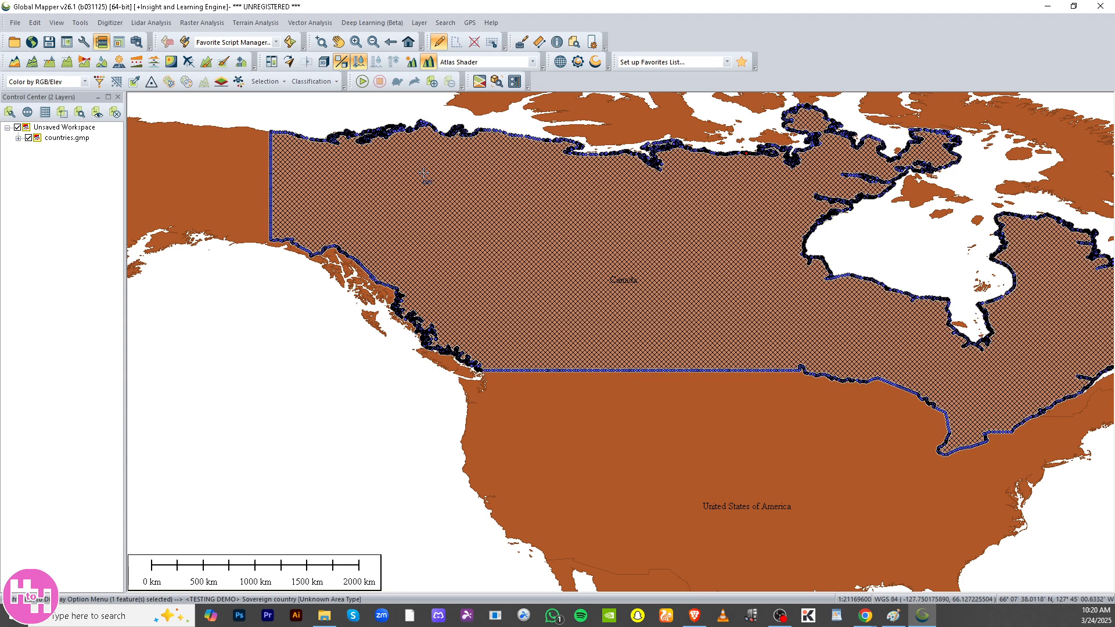
# Try to open the Geographic Calculator
pyautogui.click(562, 62)
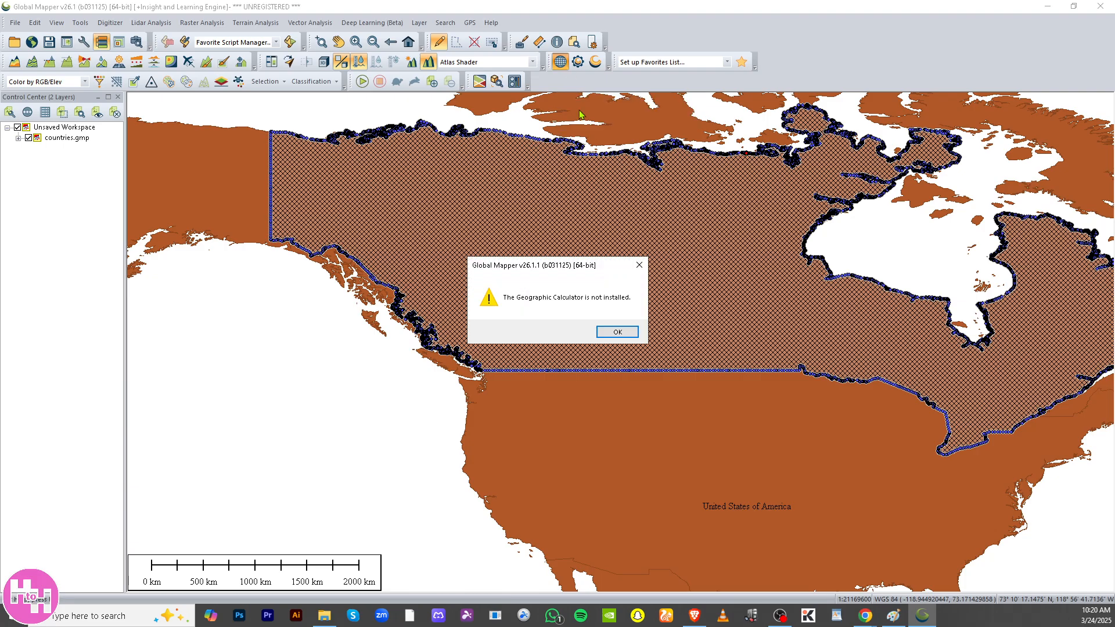
pyautogui.click(616, 331)
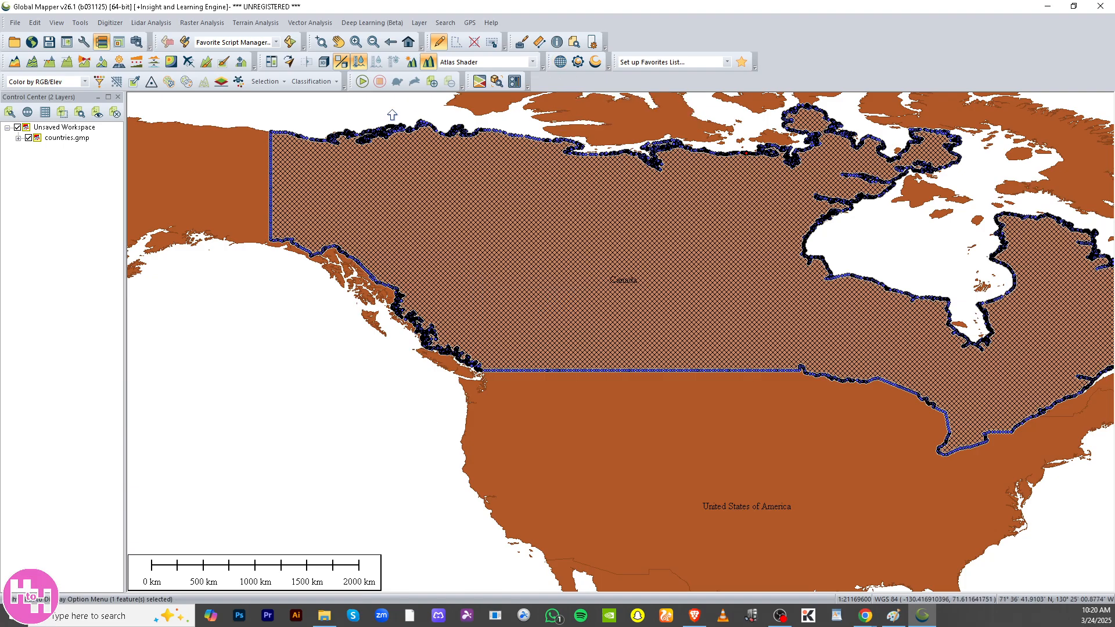
# Try to connect to the World Imagery online data source for the current screen bounds with bicubic interpolation and default detail
pyautogui.click(18, 25)
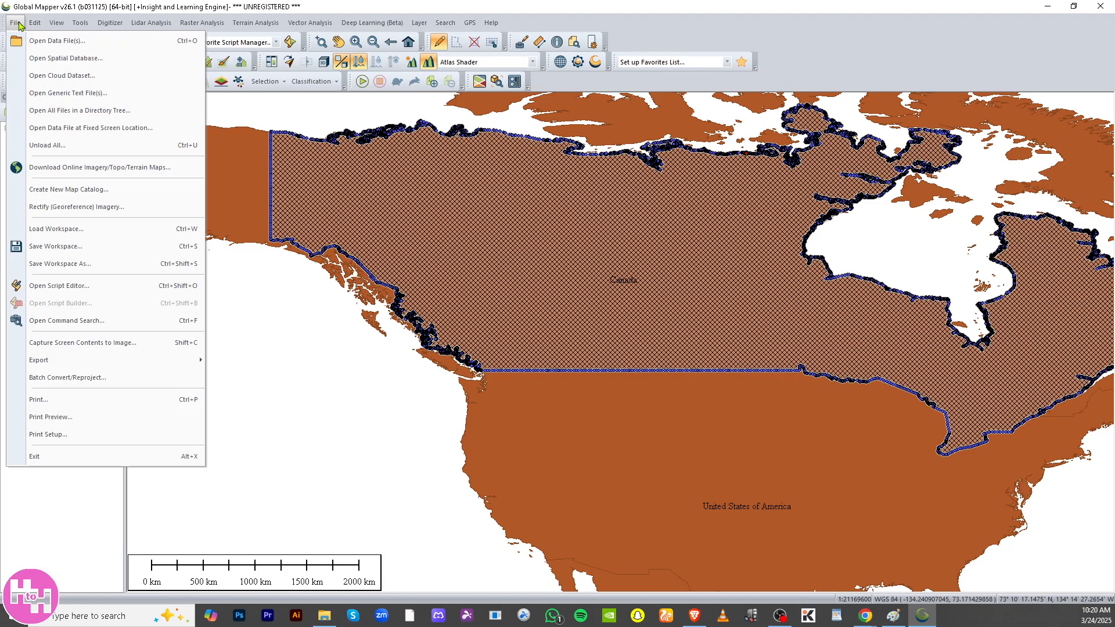
pyautogui.click(57, 170)
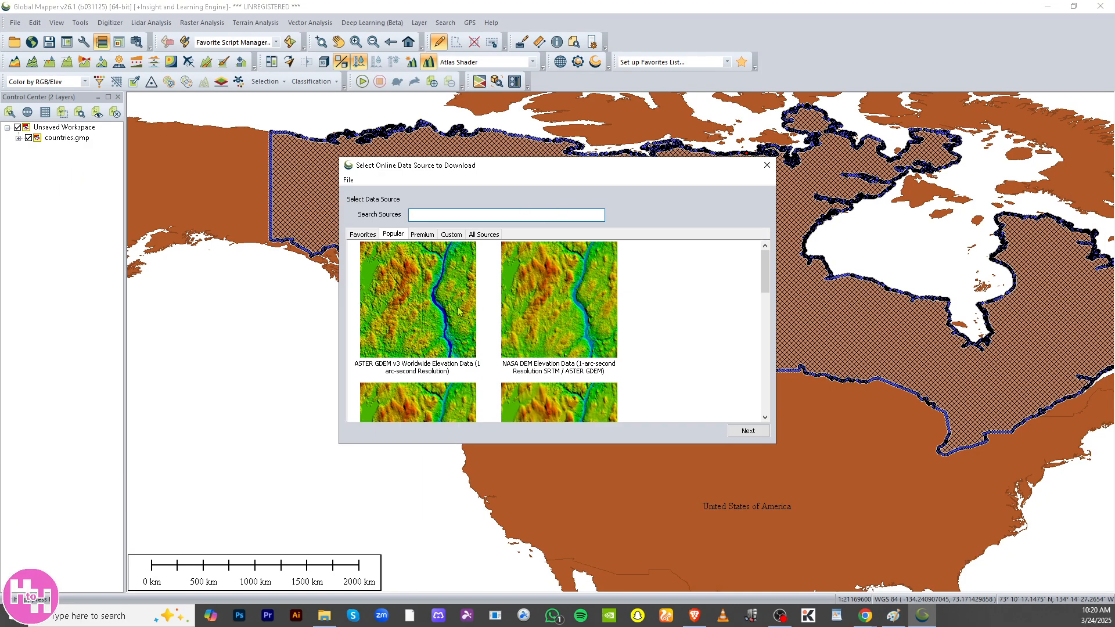
pyautogui.scroll(-5, 458, 312)
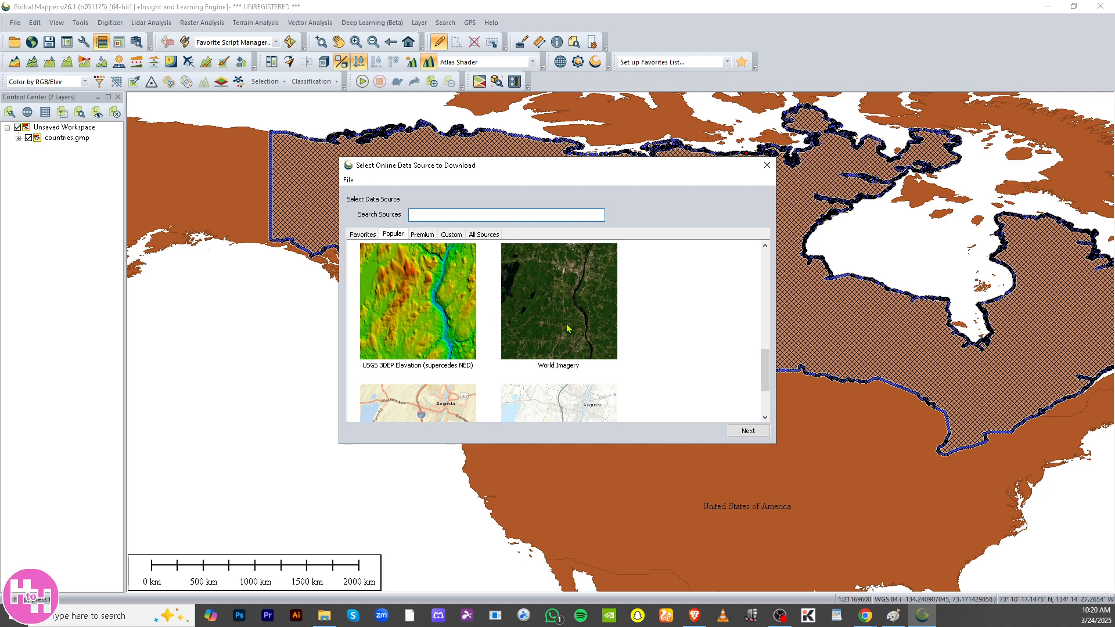
pyautogui.scroll(-2, 568, 329)
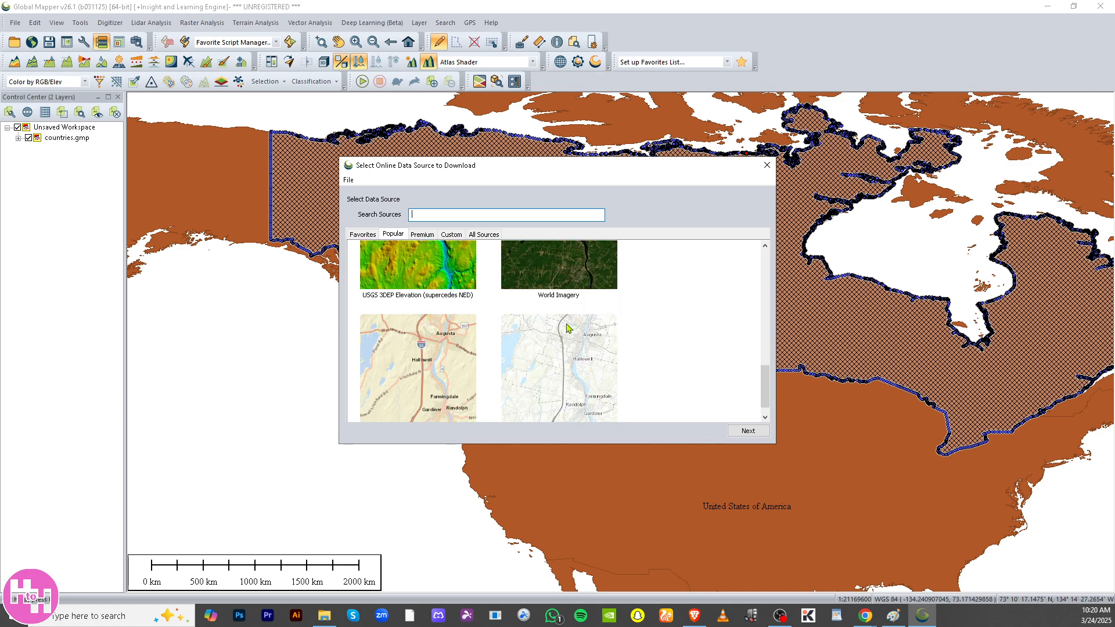
pyautogui.doubleClick(568, 271)
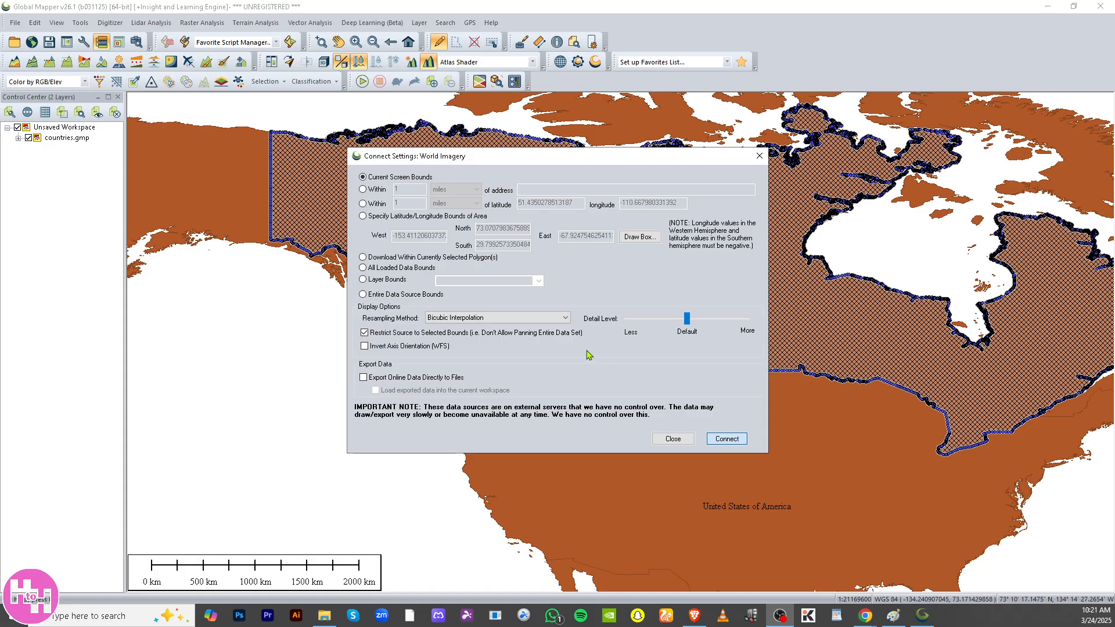
pyautogui.click(733, 442)
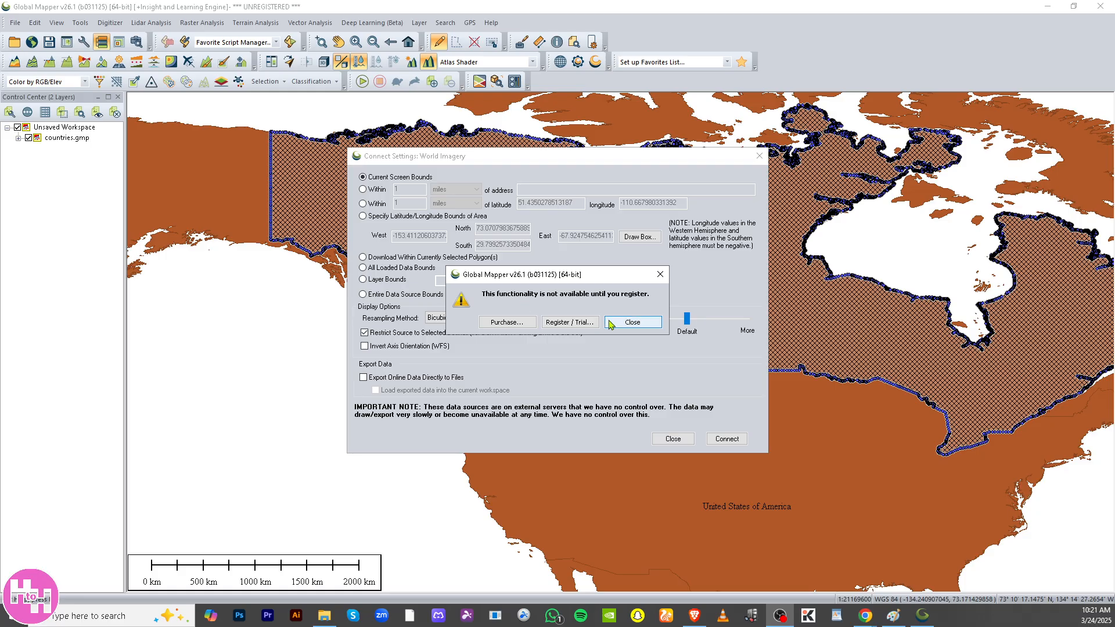
# View the registration and trial license form, and close it together with the World Imagery connection settings
pyautogui.click(561, 323)
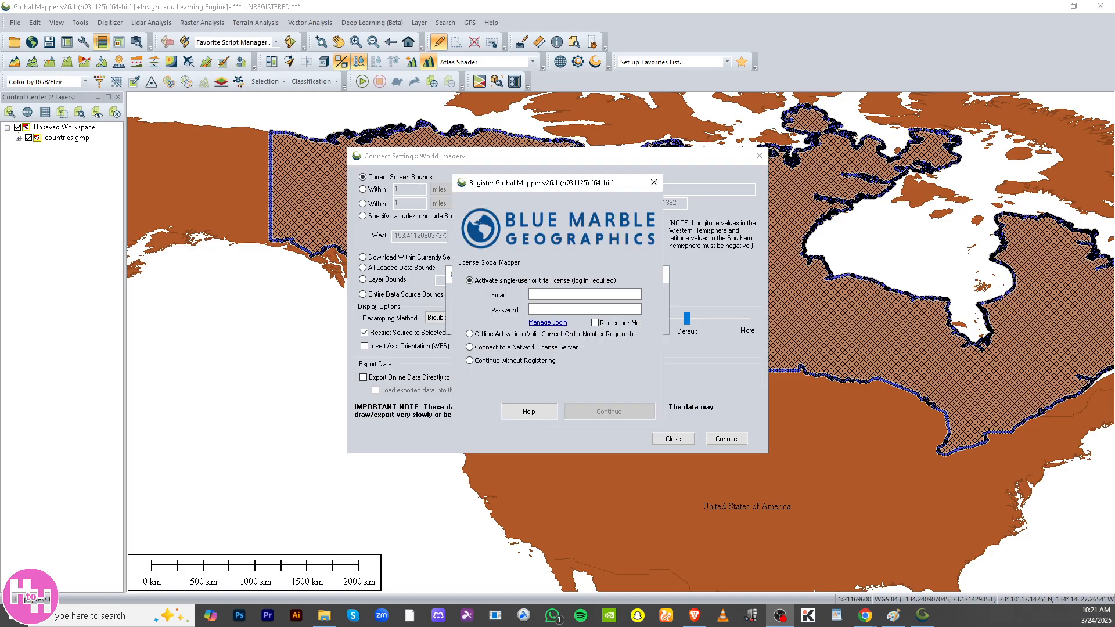
pyautogui.press('Escape')
pyautogui.click(674, 438)
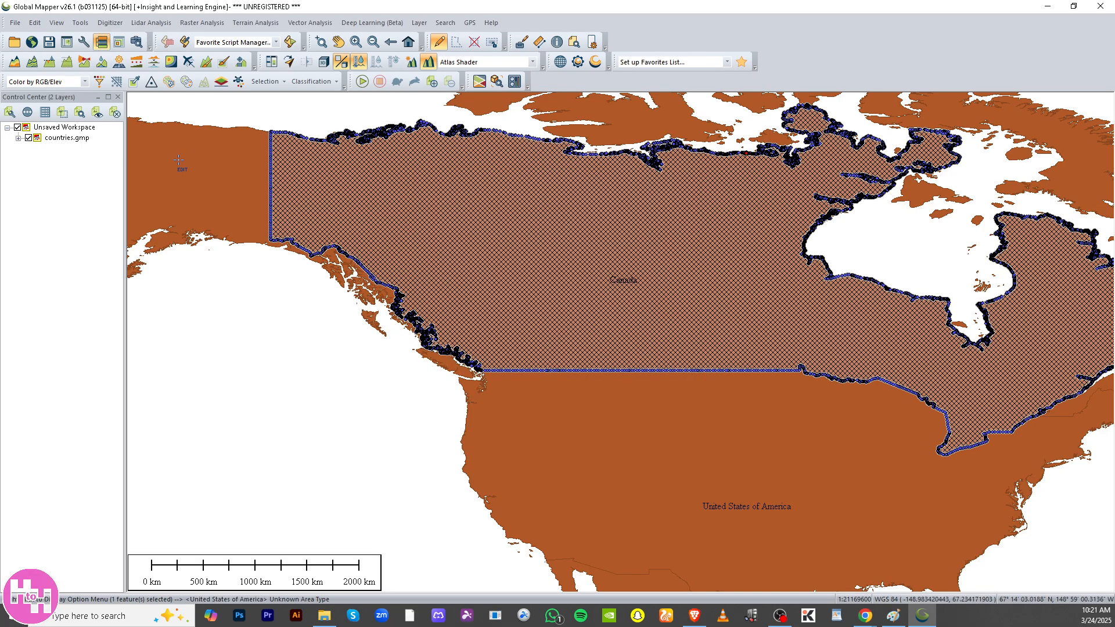
pyautogui.click(35, 24)
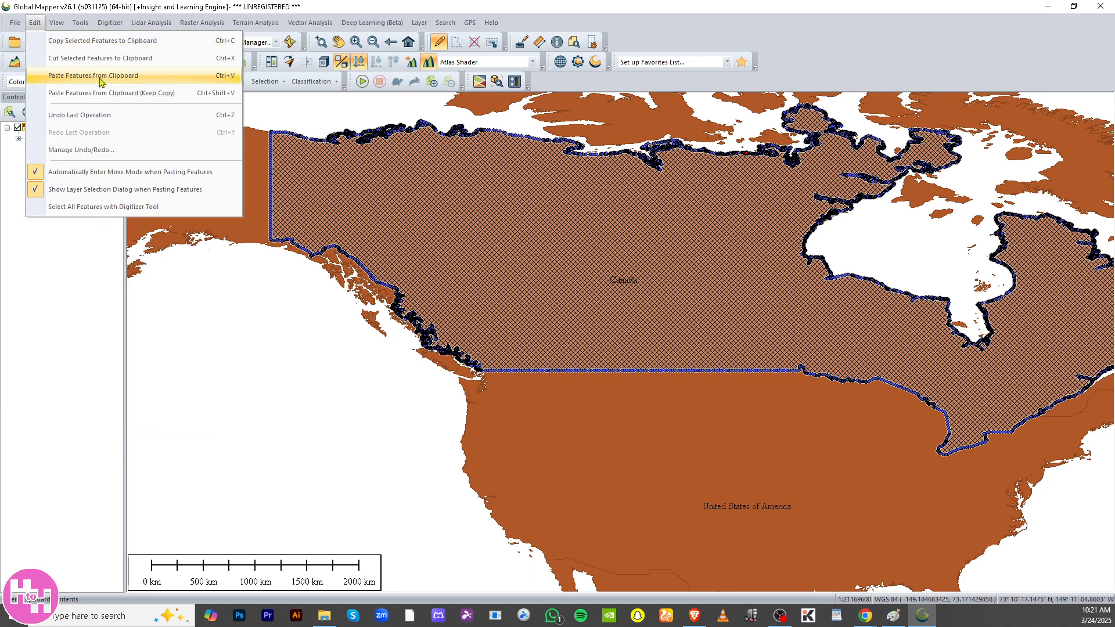
pyautogui.moveTo(59, 28)
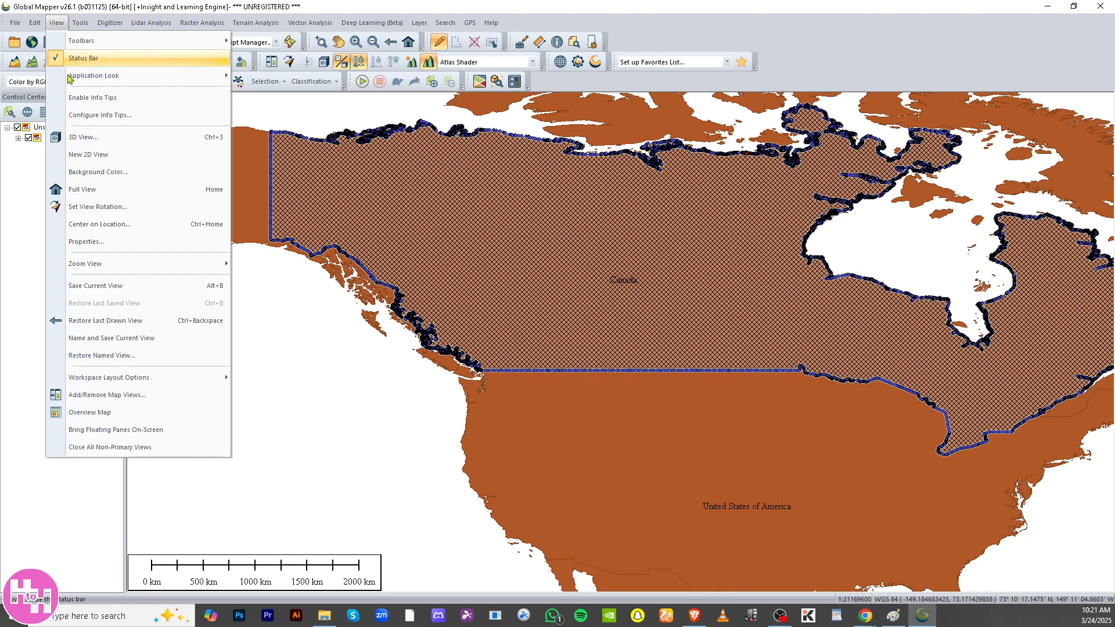
# Try to open the map in 3D view and decline the registration
pyautogui.click(105, 143)
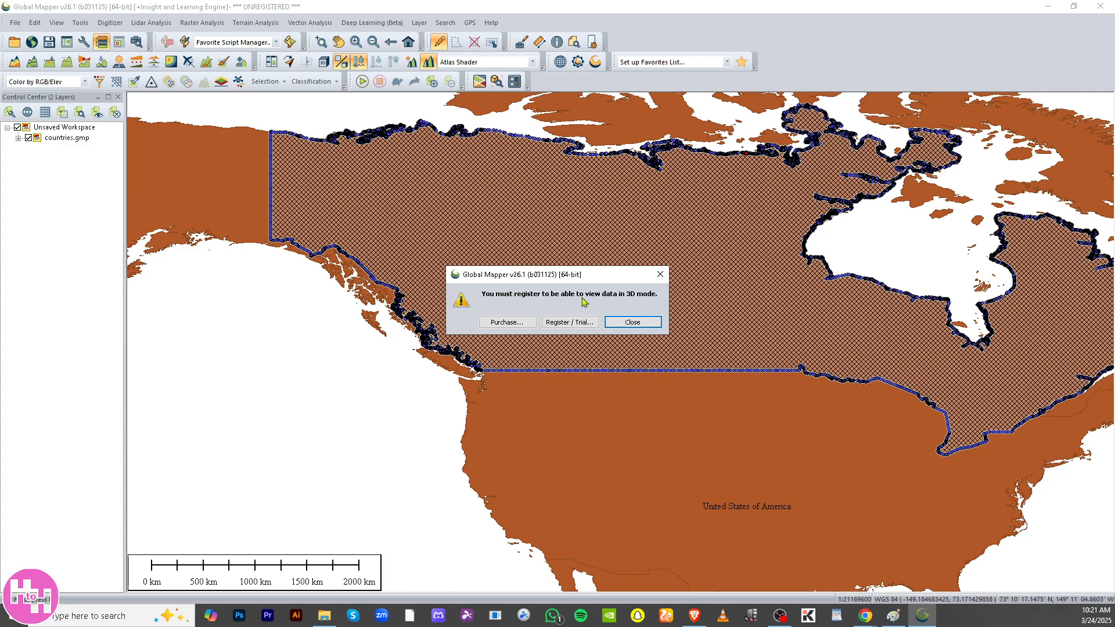
pyautogui.click(660, 274)
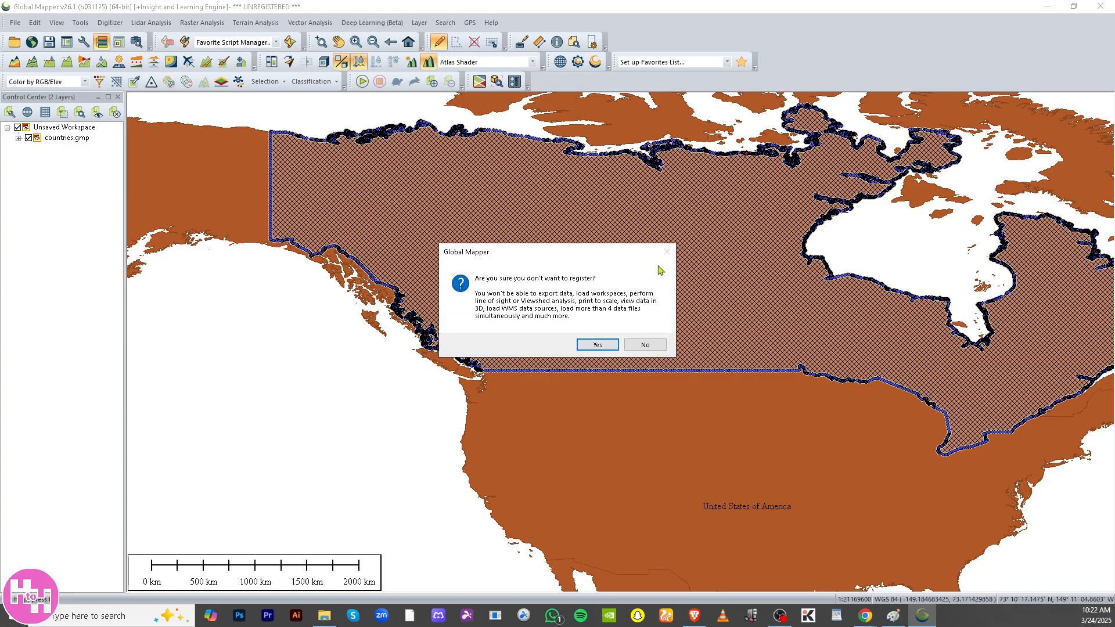
pyautogui.click(653, 345)
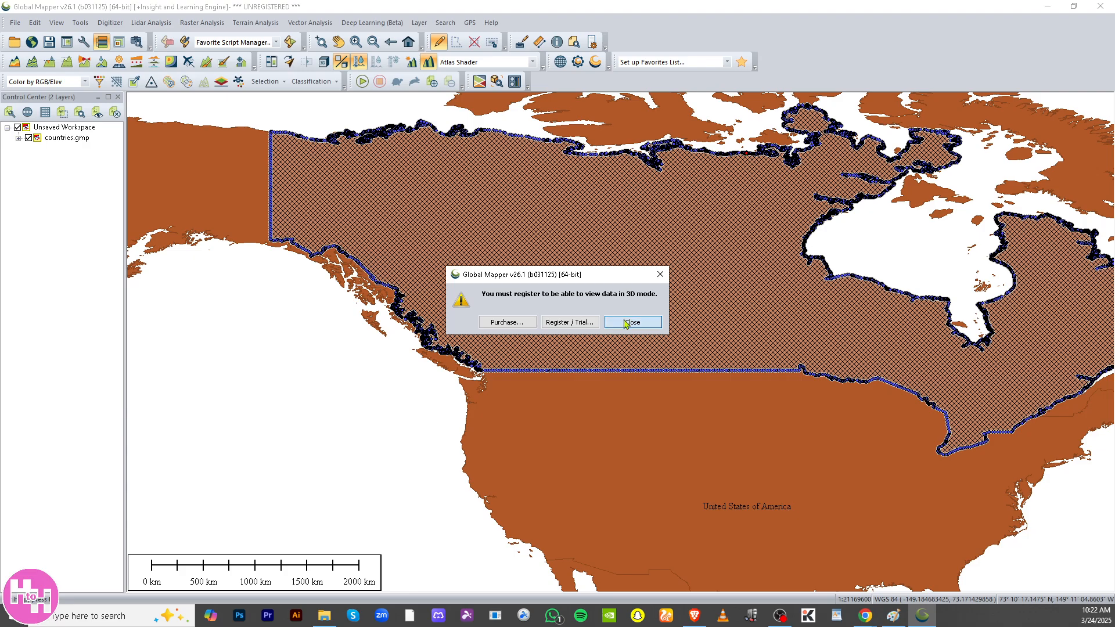
pyautogui.click(625, 323)
pyautogui.click(646, 345)
pyautogui.click(661, 274)
pyautogui.click(597, 345)
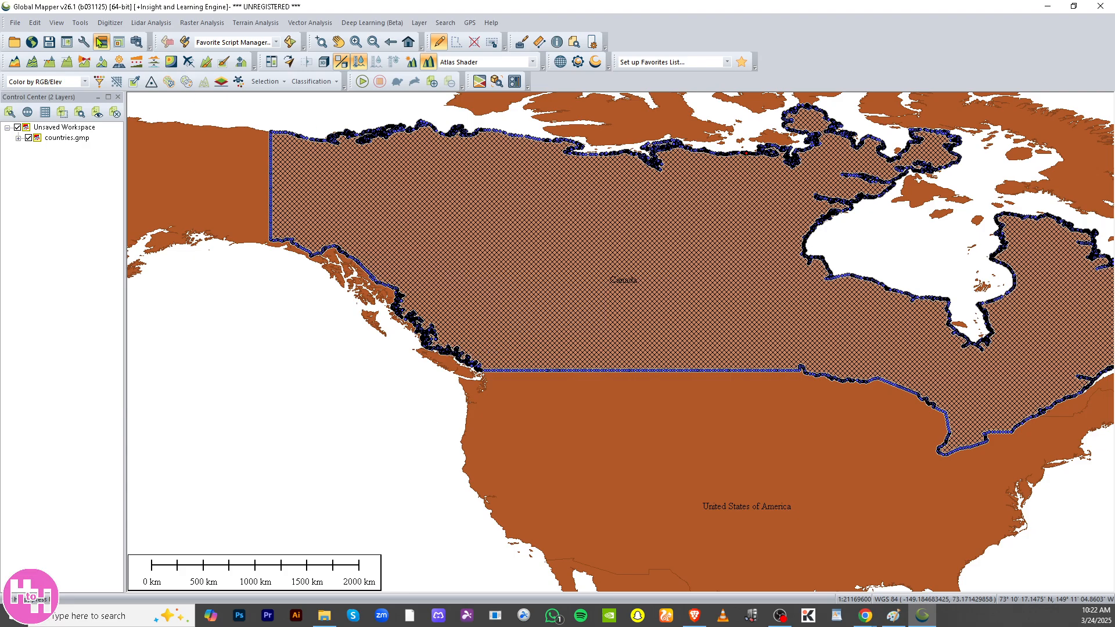
# Open an additional 2D view of the map for a look and close it again
pyautogui.click(56, 22)
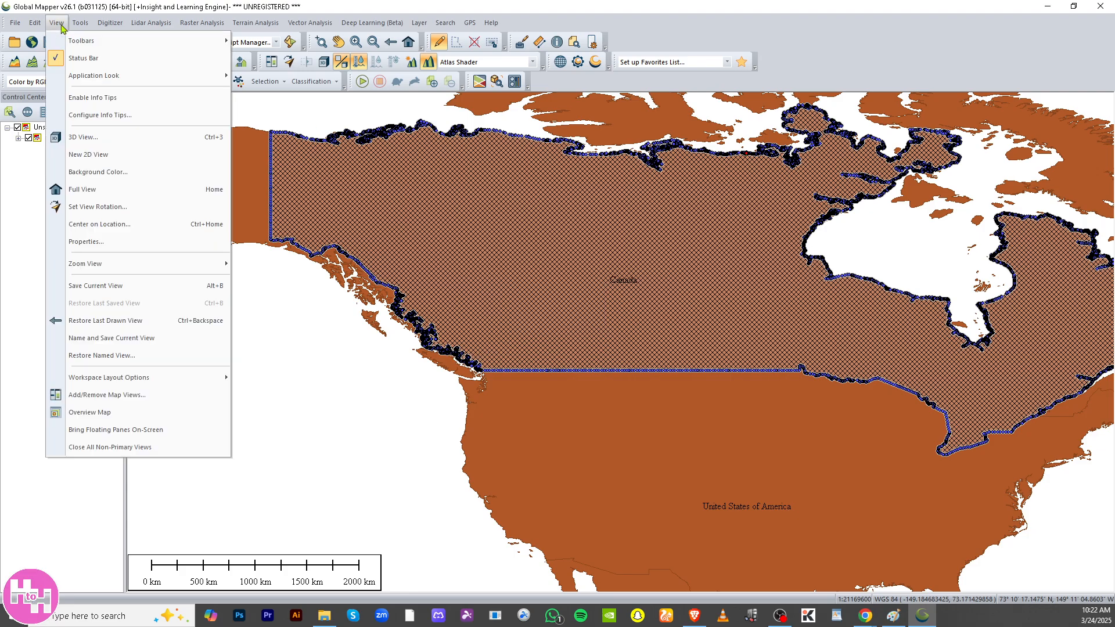
pyautogui.click(113, 158)
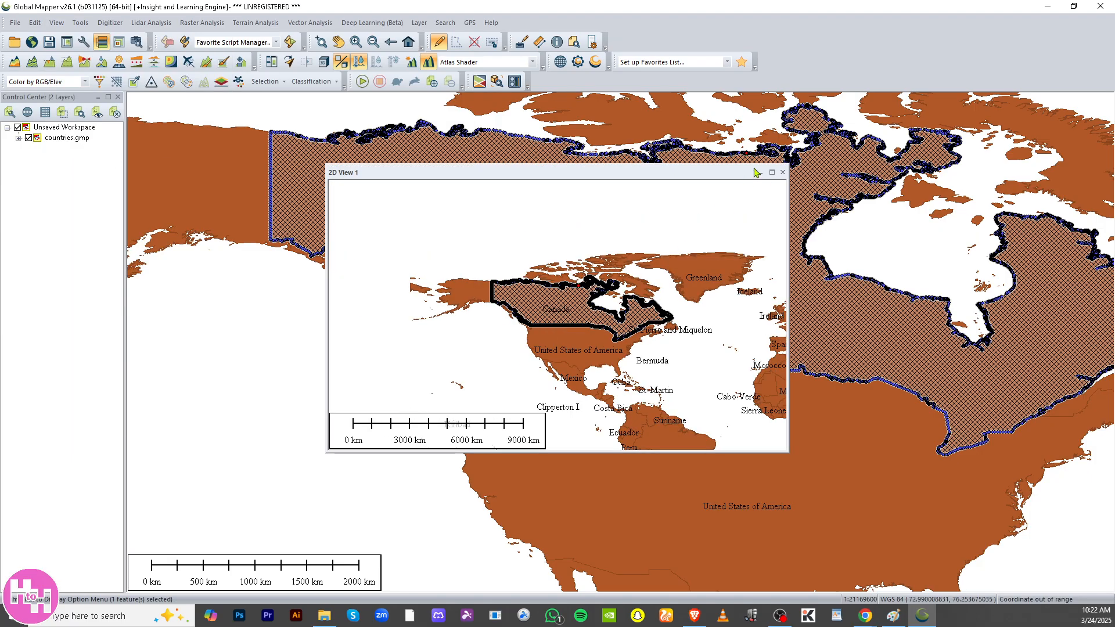
pyautogui.click(782, 172)
# Set the map background color to yellow and check it around North America
pyautogui.click(57, 23)
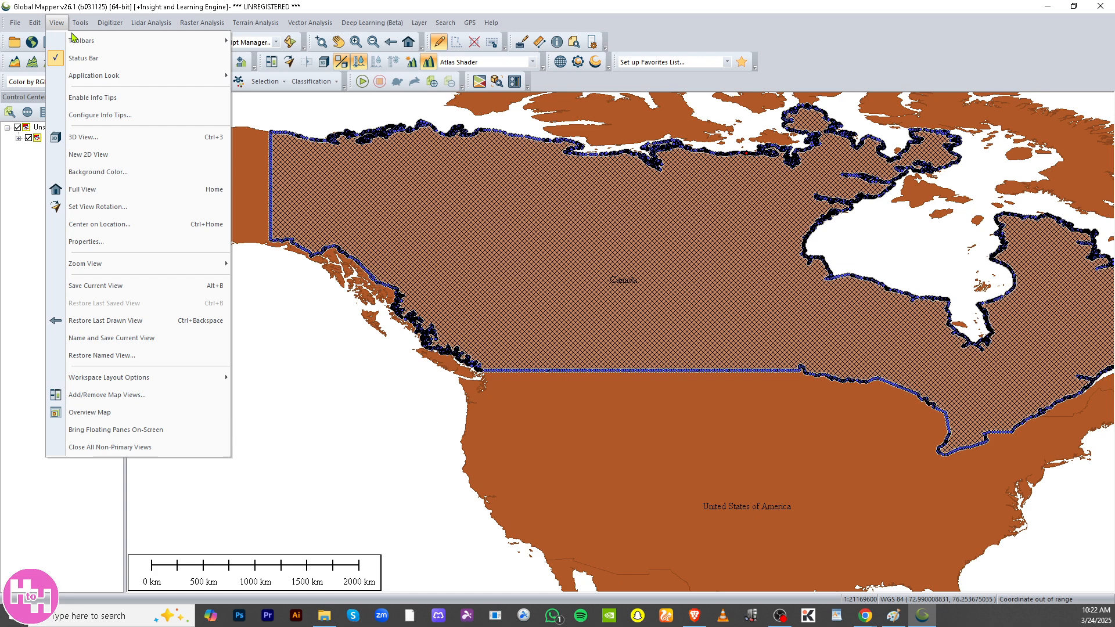
pyautogui.click(108, 172)
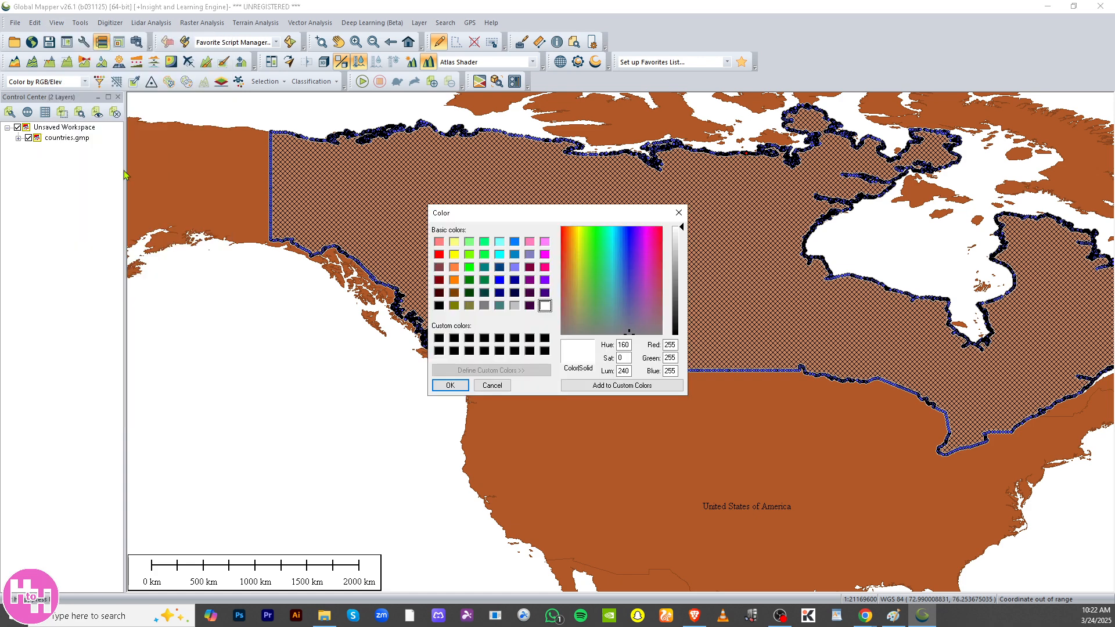
pyautogui.click(453, 256)
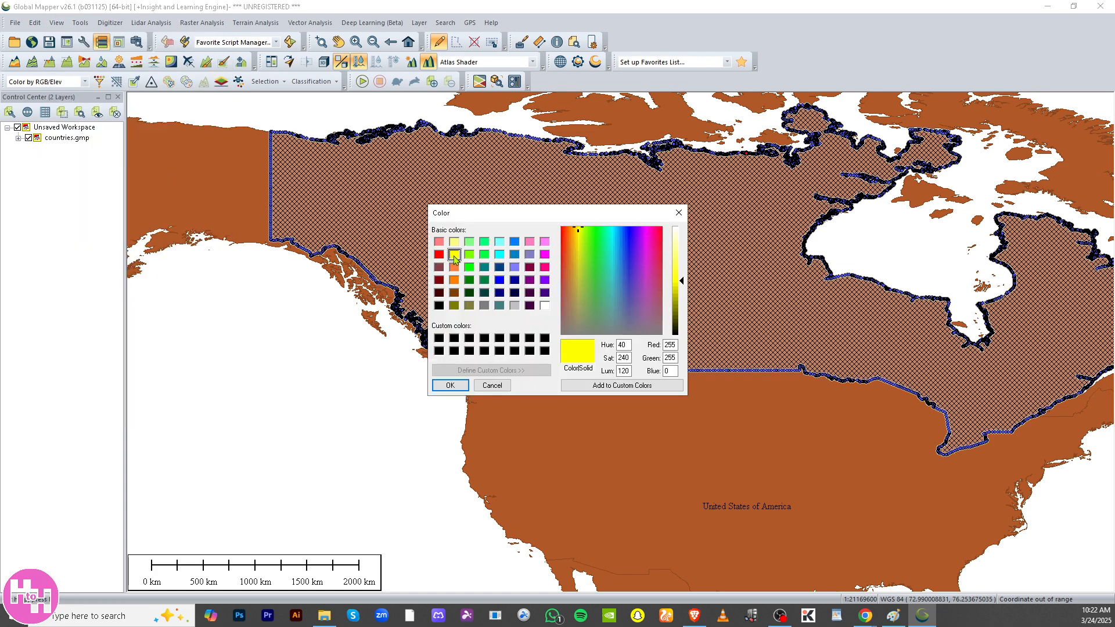
pyautogui.click(451, 385)
pyautogui.scroll(-2, 393, 352)
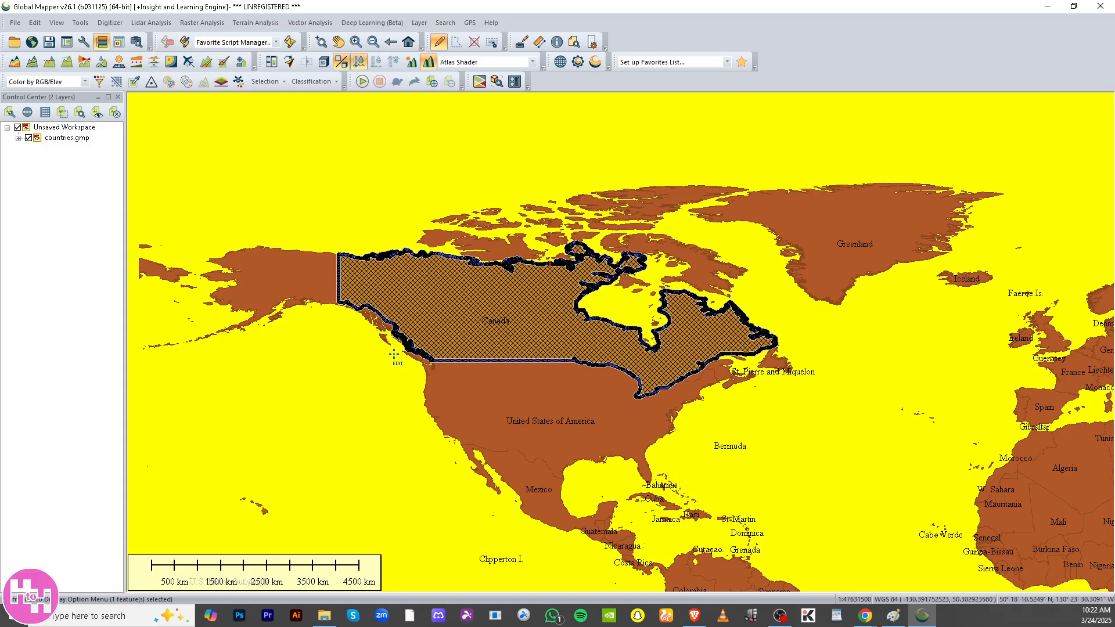
# Start saving the workspace under a new file and cancel the save
pyautogui.click(82, 26)
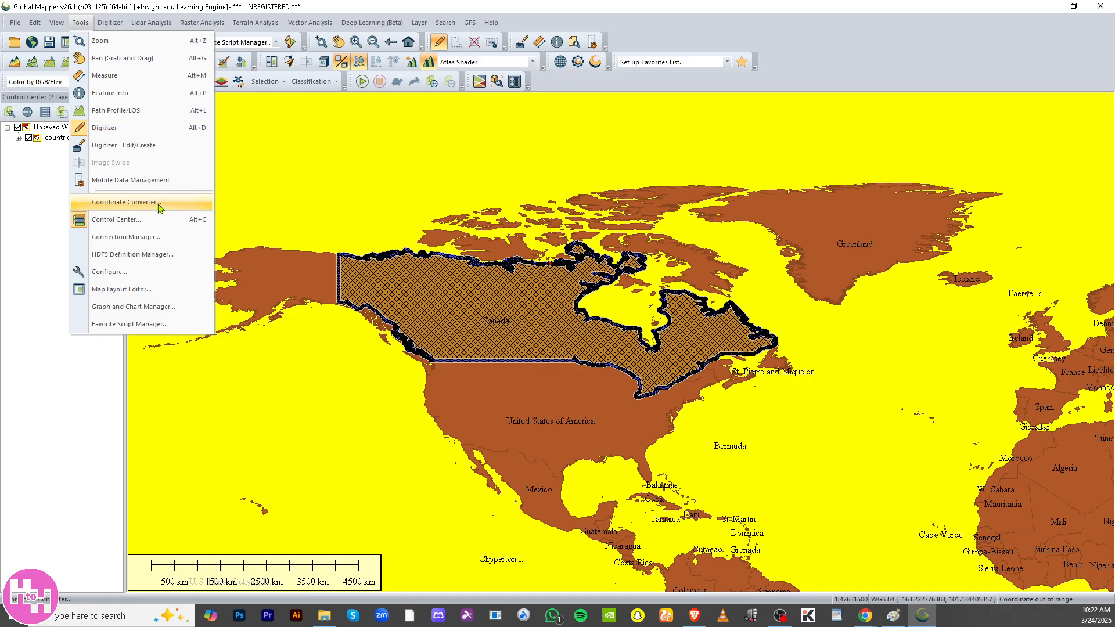
pyautogui.moveTo(14, 26)
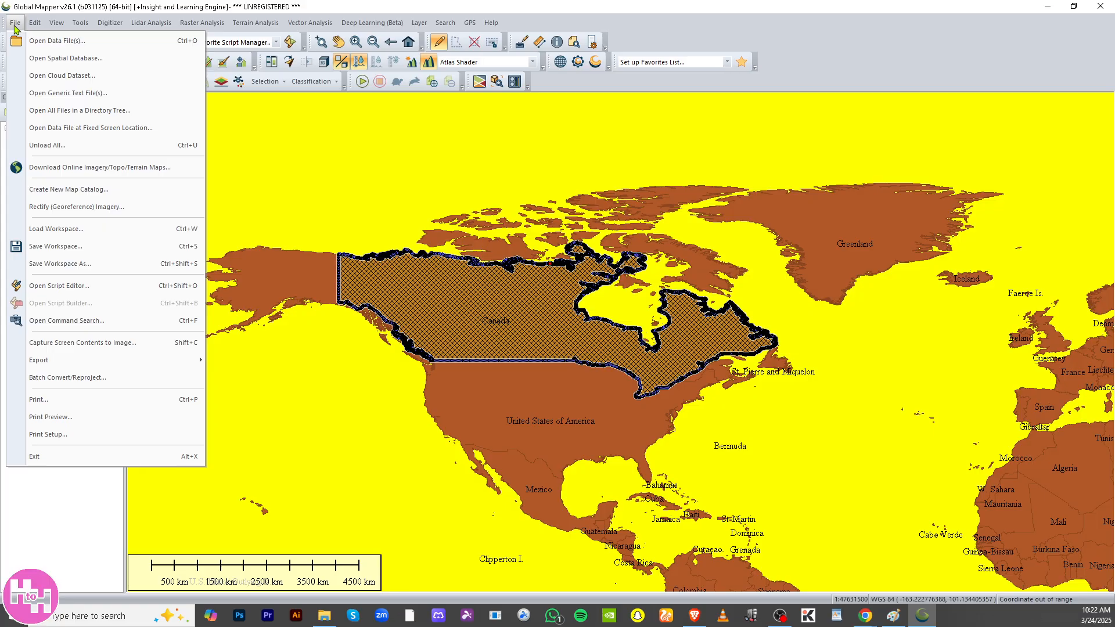
pyautogui.click(116, 264)
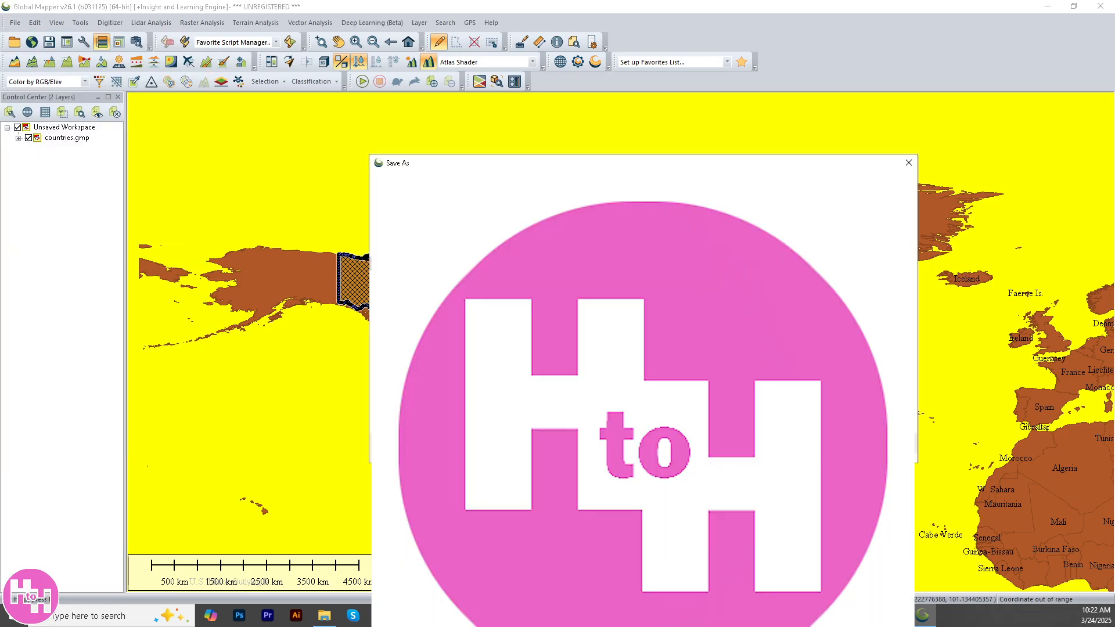
pyautogui.press('Escape')
# Export the map as a PDF file with Letter page size, portrait orientation, automatic resolution and 0.75 inch margins
pyautogui.click(15, 22)
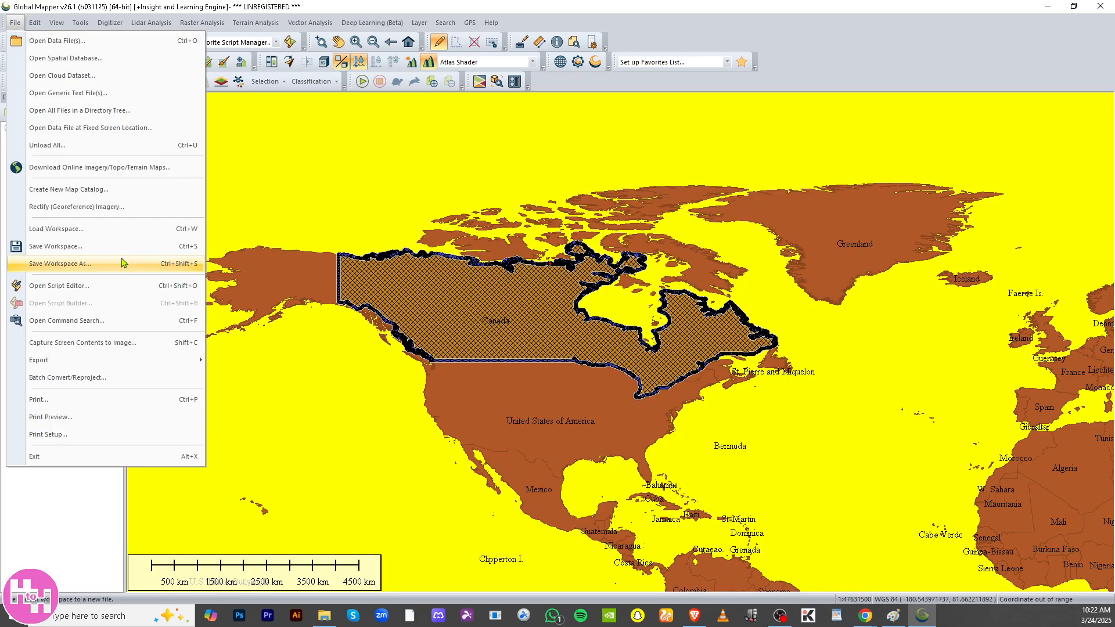
pyautogui.moveTo(109, 359)
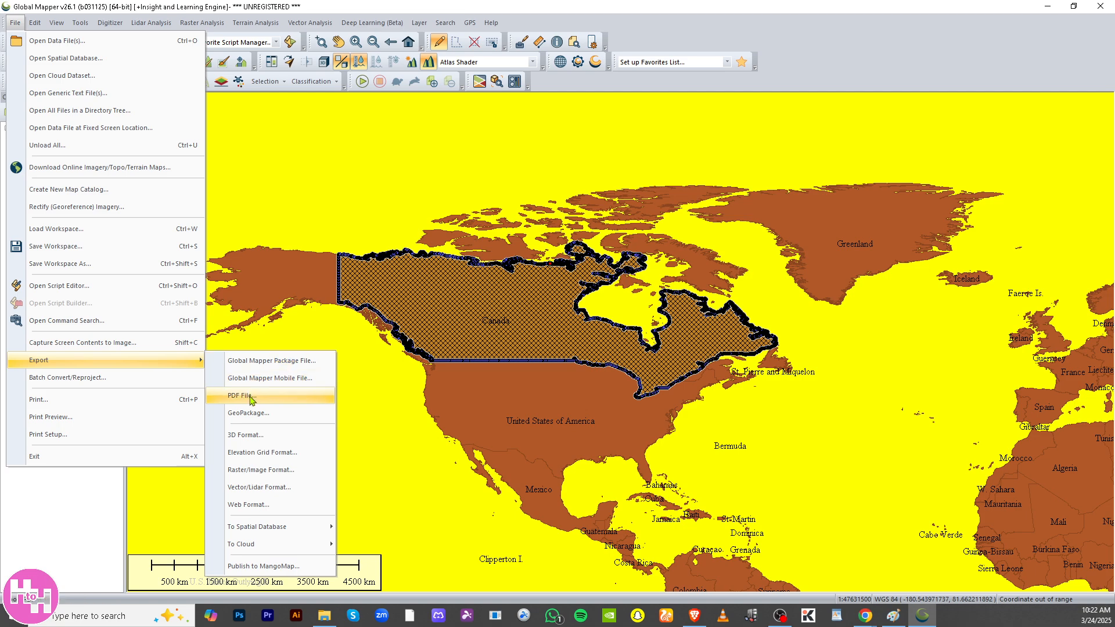
pyautogui.moveTo(312, 549)
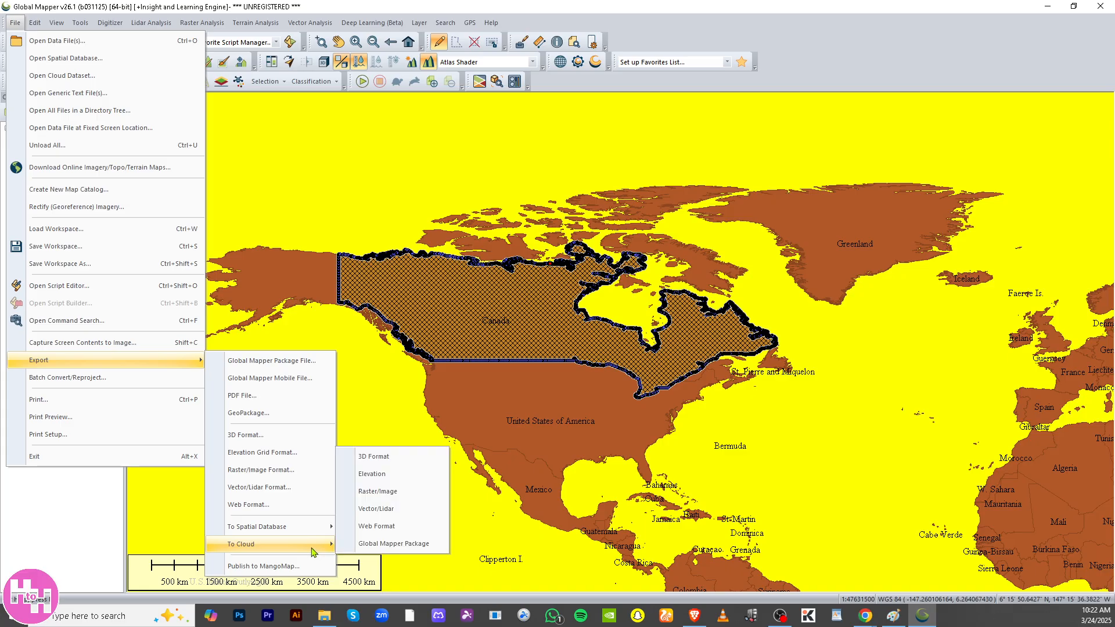
pyautogui.click(284, 396)
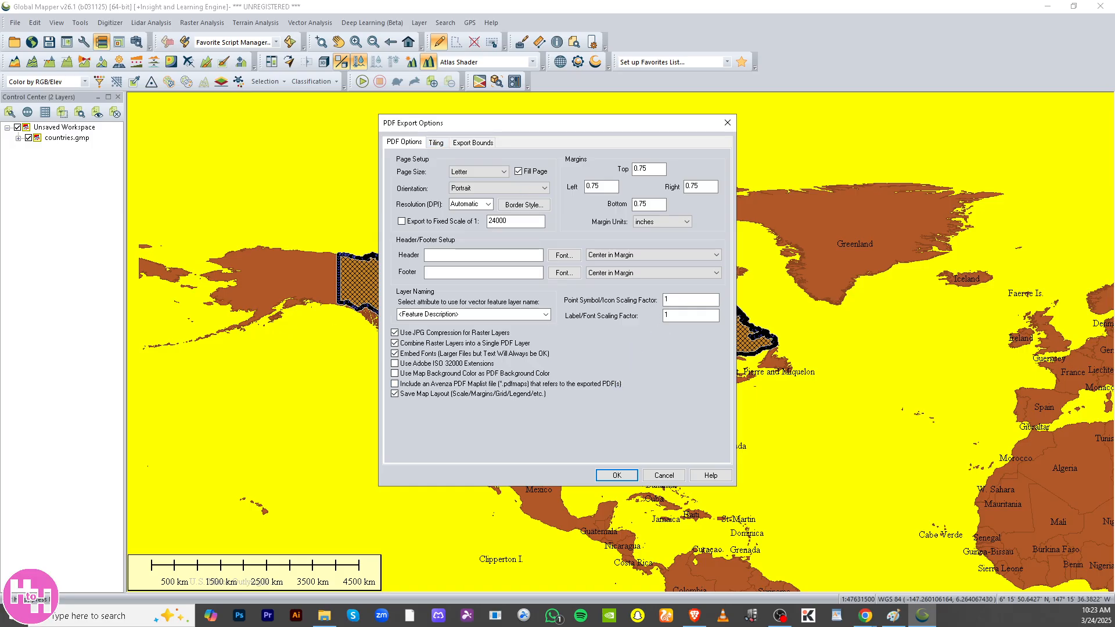
pyautogui.click(633, 475)
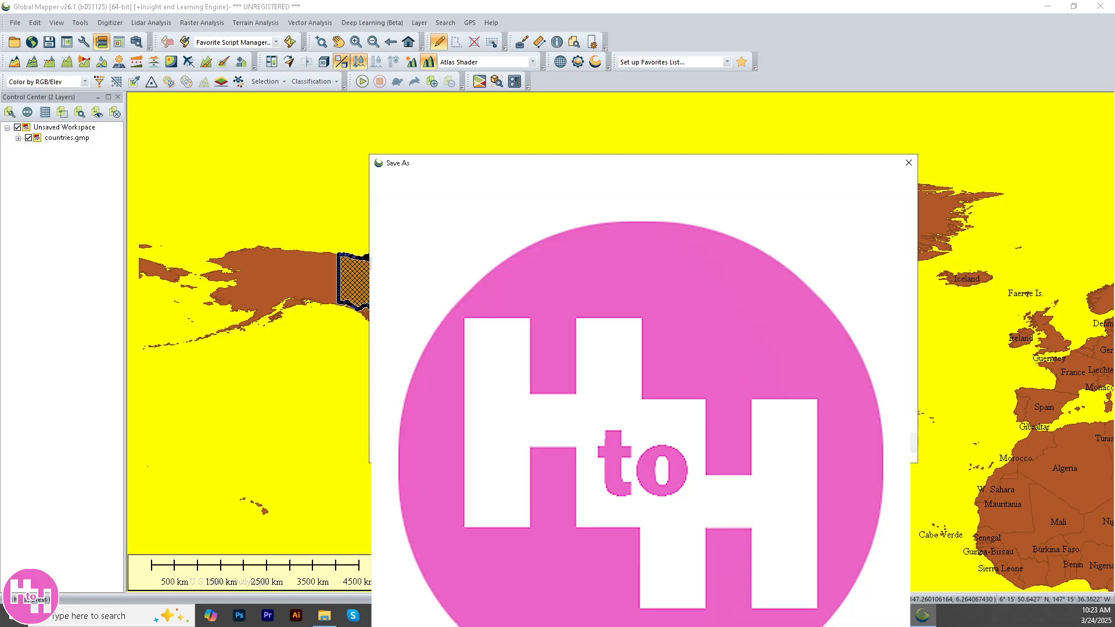